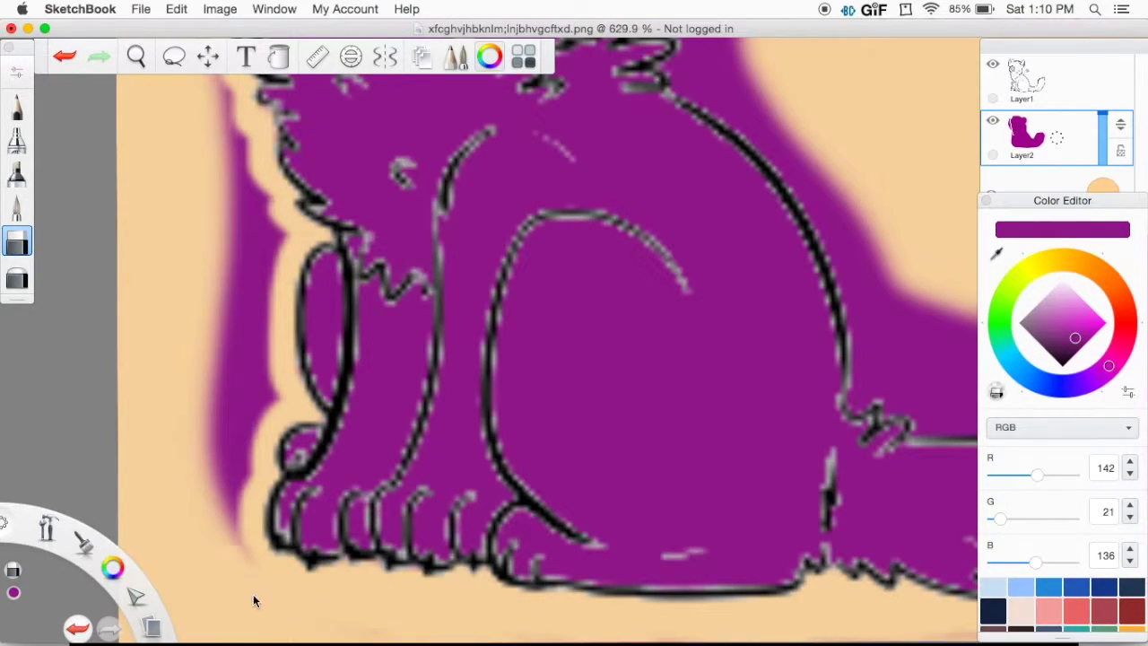
Step: Erase the purple spill outside the outline around the cat's feet, back and tail on Layer2
{"action": "left_click_drag", "start_coordinate": [248, 579], "coordinate": [182, 377]}
{"action": "scroll", "coordinate": [237, 317], "scroll_direction": "right", "scroll_amount": 10}
{"action": "mouse_move", "coordinate": [451, 569]}
{"action": "left_mouse_down"}
{"action": "mouse_move", "coordinate": [644, 513]}
{"action": "mouse_move", "coordinate": [757, 399]}
{"action": "mouse_move", "coordinate": [748, 368]}
{"action": "mouse_move", "coordinate": [796, 339]}
{"action": "mouse_move", "coordinate": [817, 292]}
{"action": "left_mouse_up"}
{"action": "scroll", "coordinate": [792, 459], "scroll_direction": "up", "scroll_amount": 3}
{"action": "left_click_drag", "start_coordinate": [751, 154], "coordinate": [777, 372]}
{"action": "left_click_drag", "start_coordinate": [791, 180], "coordinate": [807, 377]}
{"action": "mouse_move", "coordinate": [728, 165]}
{"action": "left_mouse_down"}
{"action": "mouse_move", "coordinate": [654, 167]}
{"action": "mouse_move", "coordinate": [604, 211]}
{"action": "mouse_move", "coordinate": [586, 186]}
{"action": "mouse_move", "coordinate": [498, 182]}
{"action": "mouse_move", "coordinate": [563, 183]}
{"action": "mouse_move", "coordinate": [582, 198]}
{"action": "mouse_move", "coordinate": [539, 264]}
{"action": "mouse_move", "coordinate": [575, 207]}
{"action": "mouse_move", "coordinate": [527, 273]}
{"action": "mouse_move", "coordinate": [426, 334]}
{"action": "mouse_move", "coordinate": [487, 441]}
{"action": "mouse_move", "coordinate": [505, 285]}
{"action": "mouse_move", "coordinate": [518, 325]}
{"action": "mouse_move", "coordinate": [500, 406]}
{"action": "mouse_move", "coordinate": [520, 370]}
{"action": "mouse_move", "coordinate": [504, 441]}
{"action": "mouse_move", "coordinate": [481, 347]}
{"action": "mouse_move", "coordinate": [287, 389]}
{"action": "mouse_move", "coordinate": [285, 448]}
{"action": "mouse_move", "coordinate": [339, 450]}
{"action": "mouse_move", "coordinate": [348, 469]}
{"action": "mouse_move", "coordinate": [389, 473]}
{"action": "mouse_move", "coordinate": [491, 455]}
{"action": "left_mouse_up"}
{"action": "mouse_move", "coordinate": [278, 373]}
{"action": "left_mouse_down"}
{"action": "mouse_move", "coordinate": [333, 434]}
{"action": "mouse_move", "coordinate": [366, 411]}
{"action": "mouse_move", "coordinate": [463, 437]}
{"action": "left_mouse_up"}
Step: Erase the purple spill outside the outline around the cat's neck, head and ears
{"action": "scroll", "coordinate": [428, 428], "scroll_direction": "left", "scroll_amount": 1}
{"action": "mouse_move", "coordinate": [432, 388]}
{"action": "left_mouse_down"}
{"action": "mouse_move", "coordinate": [365, 284]}
{"action": "mouse_move", "coordinate": [378, 425]}
{"action": "mouse_move", "coordinate": [305, 357]}
{"action": "mouse_move", "coordinate": [306, 391]}
{"action": "mouse_move", "coordinate": [267, 208]}
{"action": "mouse_move", "coordinate": [328, 347]}
{"action": "mouse_move", "coordinate": [290, 334]}
{"action": "mouse_move", "coordinate": [205, 184]}
{"action": "mouse_move", "coordinate": [125, 135]}
{"action": "mouse_move", "coordinate": [130, 113]}
{"action": "mouse_move", "coordinate": [222, 179]}
{"action": "mouse_move", "coordinate": [222, 140]}
{"action": "mouse_move", "coordinate": [179, 88]}
{"action": "left_mouse_up"}
{"action": "scroll", "coordinate": [180, 88], "scroll_direction": "up", "scroll_amount": 4}
{"action": "scroll", "coordinate": [269, 90], "scroll_direction": "left", "scroll_amount": 3}
{"action": "mouse_move", "coordinate": [348, 92]}
{"action": "left_mouse_down"}
{"action": "mouse_move", "coordinate": [307, 128]}
{"action": "mouse_move", "coordinate": [260, 201]}
{"action": "mouse_move", "coordinate": [256, 247]}
{"action": "mouse_move", "coordinate": [280, 305]}
{"action": "mouse_move", "coordinate": [380, 168]}
{"action": "left_mouse_up"}
{"action": "scroll", "coordinate": [389, 97], "scroll_direction": "up", "scroll_amount": 4}
{"action": "mouse_move", "coordinate": [294, 235]}
{"action": "left_mouse_down"}
{"action": "mouse_move", "coordinate": [310, 82]}
{"action": "mouse_move", "coordinate": [355, 213]}
{"action": "mouse_move", "coordinate": [375, 135]}
{"action": "mouse_move", "coordinate": [323, 284]}
{"action": "mouse_move", "coordinate": [248, 372]}
{"action": "mouse_move", "coordinate": [233, 369]}
{"action": "mouse_move", "coordinate": [257, 421]}
{"action": "mouse_move", "coordinate": [284, 416]}
{"action": "mouse_move", "coordinate": [280, 347]}
{"action": "mouse_move", "coordinate": [372, 417]}
{"action": "left_mouse_up"}
{"action": "scroll", "coordinate": [371, 418], "scroll_direction": "down", "scroll_amount": 4}
{"action": "mouse_move", "coordinate": [379, 259]}
{"action": "left_mouse_down"}
{"action": "mouse_move", "coordinate": [355, 235]}
{"action": "mouse_move", "coordinate": [314, 232]}
{"action": "mouse_move", "coordinate": [356, 237]}
{"action": "mouse_move", "coordinate": [299, 243]}
{"action": "mouse_move", "coordinate": [290, 260]}
{"action": "mouse_move", "coordinate": [316, 257]}
{"action": "mouse_move", "coordinate": [271, 279]}
{"action": "mouse_move", "coordinate": [252, 265]}
{"action": "left_mouse_up"}
{"action": "scroll", "coordinate": [233, 257], "scroll_direction": "left", "scroll_amount": 5}
{"action": "left_click_drag", "start_coordinate": [192, 238], "coordinate": [238, 238]}
{"action": "left_click_drag", "start_coordinate": [282, 280], "coordinate": [346, 266]}
{"action": "mouse_move", "coordinate": [181, 224]}
{"action": "left_mouse_down"}
{"action": "mouse_move", "coordinate": [350, 217]}
{"action": "mouse_move", "coordinate": [310, 218]}
{"action": "mouse_move", "coordinate": [296, 234]}
{"action": "mouse_move", "coordinate": [305, 253]}
{"action": "mouse_move", "coordinate": [266, 220]}
{"action": "mouse_move", "coordinate": [287, 260]}
{"action": "left_mouse_up"}
Step: Erase the leftover purple strip between the cat and the left canvas edge
{"action": "key", "text": "super+minus"}
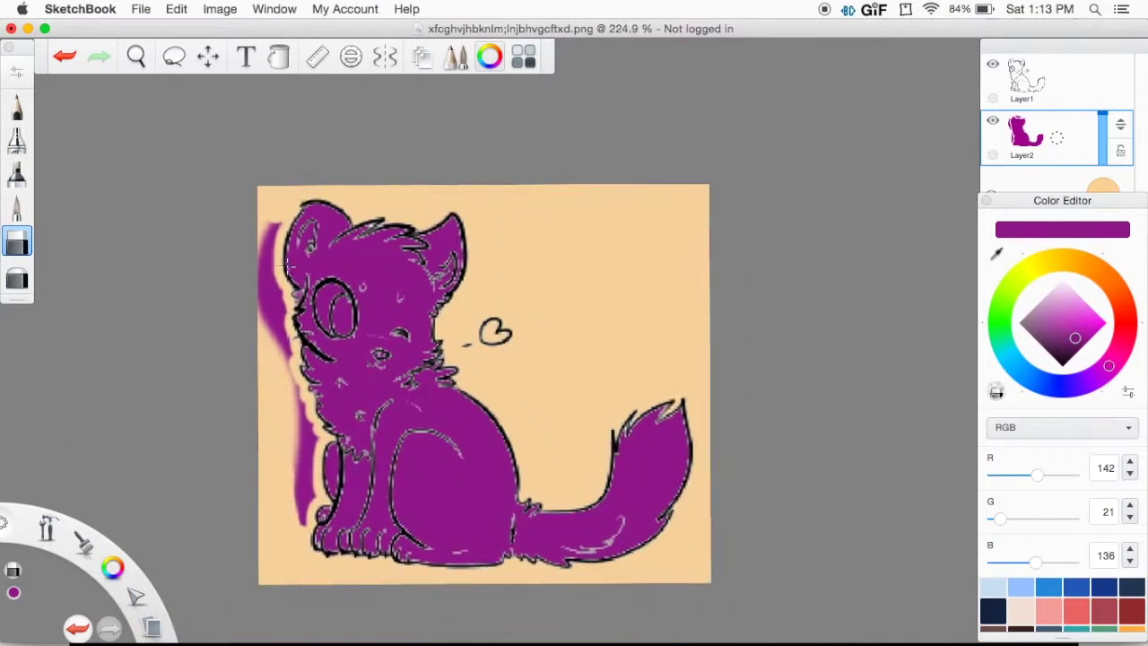
{"action": "scroll", "coordinate": [287, 266], "scroll_direction": "up", "scroll_amount": 8}
{"action": "mouse_move", "coordinate": [410, 163]}
{"action": "left_mouse_down"}
{"action": "mouse_move", "coordinate": [359, 259]}
{"action": "mouse_move", "coordinate": [423, 465]}
{"action": "mouse_move", "coordinate": [420, 356]}
{"action": "mouse_move", "coordinate": [441, 422]}
{"action": "mouse_move", "coordinate": [410, 375]}
{"action": "mouse_move", "coordinate": [470, 595]}
{"action": "left_mouse_up"}
{"action": "scroll", "coordinate": [475, 619], "scroll_direction": "down", "scroll_amount": 6}
{"action": "scroll", "coordinate": [556, 434], "scroll_direction": "up", "scroll_amount": 9}
{"action": "scroll", "coordinate": [341, 188], "scroll_direction": "down", "scroll_amount": 3}
{"action": "mouse_move", "coordinate": [336, 184]}
{"action": "left_mouse_down"}
{"action": "mouse_move", "coordinate": [355, 259]}
{"action": "mouse_move", "coordinate": [304, 447]}
{"action": "mouse_move", "coordinate": [323, 408]}
{"action": "mouse_move", "coordinate": [287, 279]}
{"action": "left_mouse_up"}
{"action": "scroll", "coordinate": [287, 279], "scroll_direction": "down", "scroll_amount": 5}
{"action": "scroll", "coordinate": [475, 269], "scroll_direction": "up", "scroll_amount": 4}
Step: Fill the small heart beside the cat with red (RGB 255, 0, 17) using a reduced paintbrush size
{"action": "left_click", "coordinate": [1122, 336]}
{"action": "left_click_drag", "start_coordinate": [1076, 333], "coordinate": [1100, 330]}
{"action": "mouse_move", "coordinate": [1126, 332]}
{"action": "left_mouse_down"}
{"action": "mouse_move", "coordinate": [1127, 315]}
{"action": "mouse_move", "coordinate": [1110, 324]}
{"action": "left_mouse_up"}
{"action": "left_click", "coordinate": [1097, 331]}
{"action": "left_click", "coordinate": [1125, 326]}
{"action": "left_click", "coordinate": [498, 298]}
{"action": "key", "text": "super+z"}
{"action": "left_click", "coordinate": [16, 71]}
{"action": "left_click_drag", "start_coordinate": [778, 239], "coordinate": [755, 239]}
{"action": "left_click", "coordinate": [732, 45]}
{"action": "mouse_move", "coordinate": [462, 265]}
{"action": "left_mouse_down"}
{"action": "mouse_move", "coordinate": [484, 296]}
{"action": "mouse_move", "coordinate": [521, 305]}
{"action": "left_mouse_up"}
{"action": "key", "text": "super+z"}
{"action": "key", "text": "super+b"}
{"action": "left_click_drag", "start_coordinate": [756, 239], "coordinate": [751, 240]}
{"action": "left_click", "coordinate": [731, 45]}
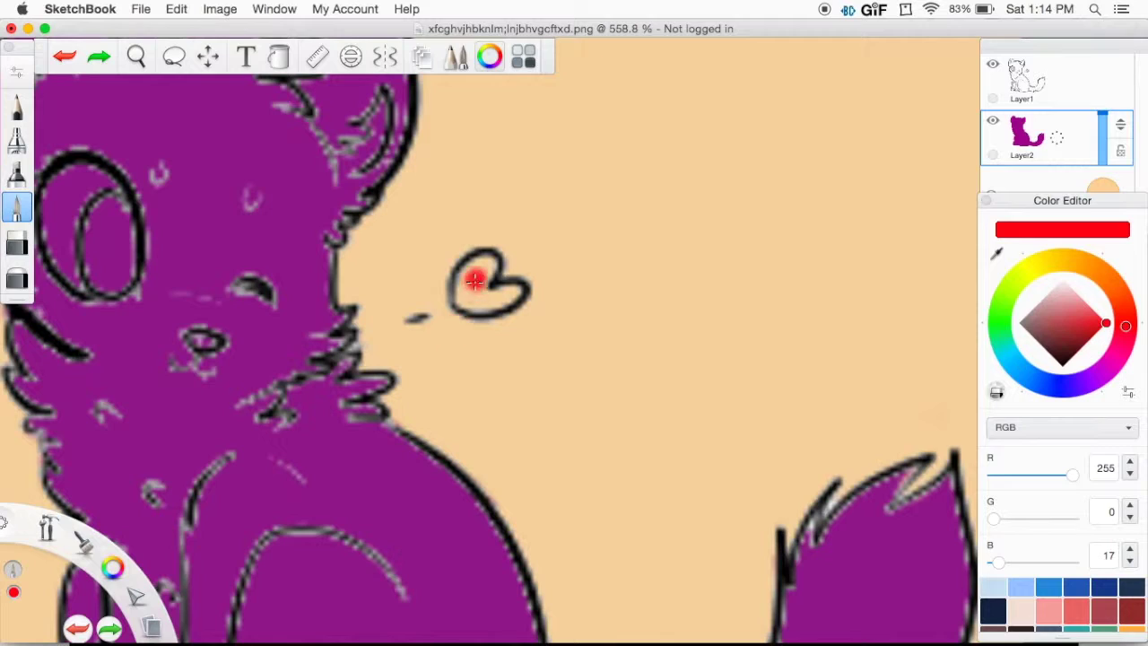
{"action": "left_click", "coordinate": [1036, 69]}
{"action": "key", "text": "super+z"}
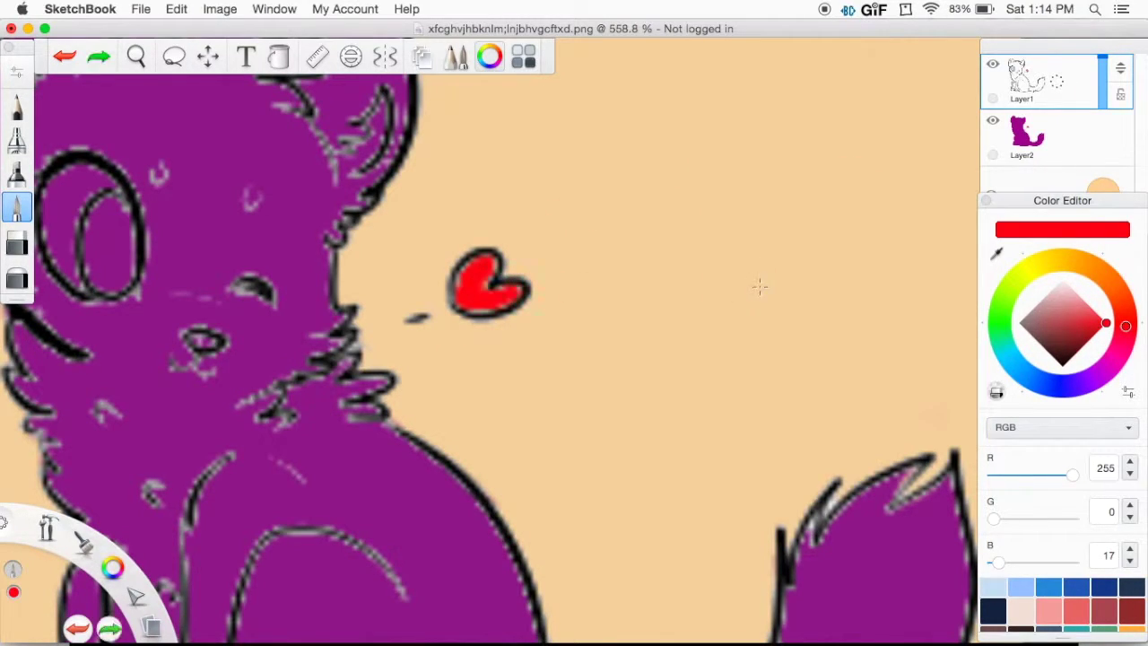
Step: Paint the open eye light grey (RGB 232, 232, 232) on Layer2
{"action": "left_click", "coordinate": [1073, 137]}
{"action": "scroll", "coordinate": [529, 341], "scroll_direction": "left", "scroll_amount": 5}
{"action": "left_click", "coordinate": [1054, 287]}
{"action": "mouse_move", "coordinate": [271, 253]}
{"action": "left_mouse_down"}
{"action": "mouse_move", "coordinate": [259, 217]}
{"action": "mouse_move", "coordinate": [275, 287]}
{"action": "mouse_move", "coordinate": [323, 299]}
{"action": "mouse_move", "coordinate": [334, 287]}
{"action": "mouse_move", "coordinate": [315, 196]}
{"action": "mouse_move", "coordinate": [272, 284]}
{"action": "mouse_move", "coordinate": [313, 209]}
{"action": "mouse_move", "coordinate": [299, 289]}
{"action": "left_mouse_up"}
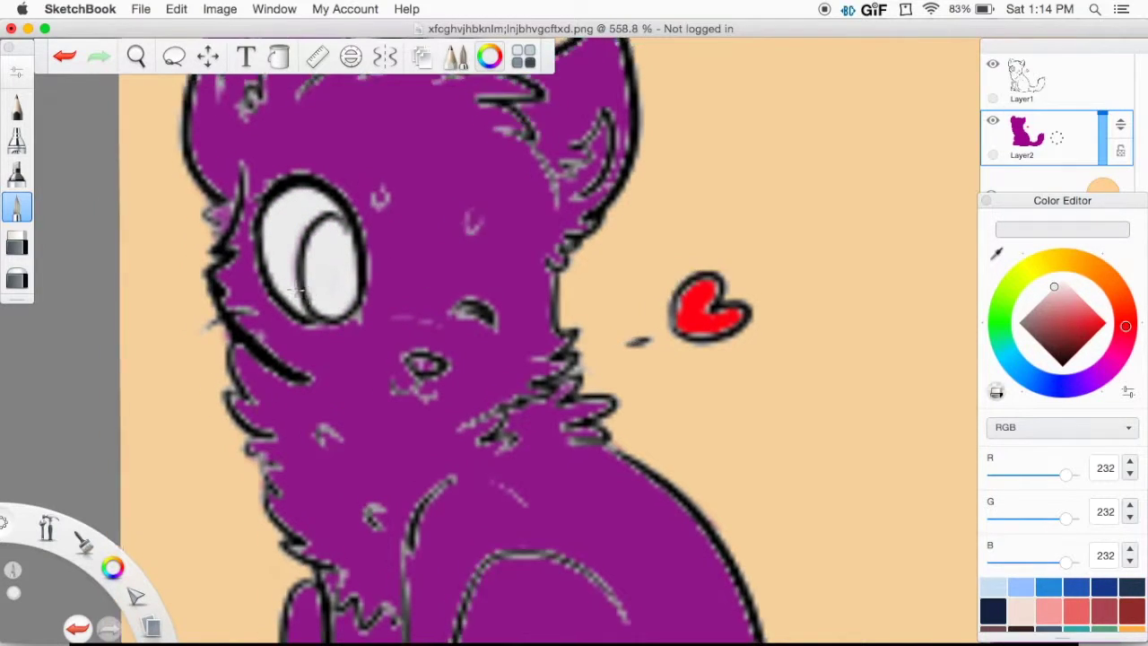
Step: Fill the cat's nose with pink (RGB 242, 126, 195)
{"action": "scroll", "coordinate": [305, 283], "scroll_direction": "down", "scroll_amount": 2}
{"action": "left_click", "coordinate": [1117, 353]}
{"action": "left_click_drag", "start_coordinate": [1079, 324], "coordinate": [1078, 304]}
{"action": "left_click_drag", "start_coordinate": [395, 347], "coordinate": [397, 352]}
Step: Try a pink heart marking around the winking eye and undo it
{"action": "left_click", "coordinate": [1029, 81]}
{"action": "left_click", "coordinate": [14, 74]}
{"action": "left_click", "coordinate": [16, 106]}
{"action": "left_click", "coordinate": [16, 207]}
{"action": "key", "text": "Down"}
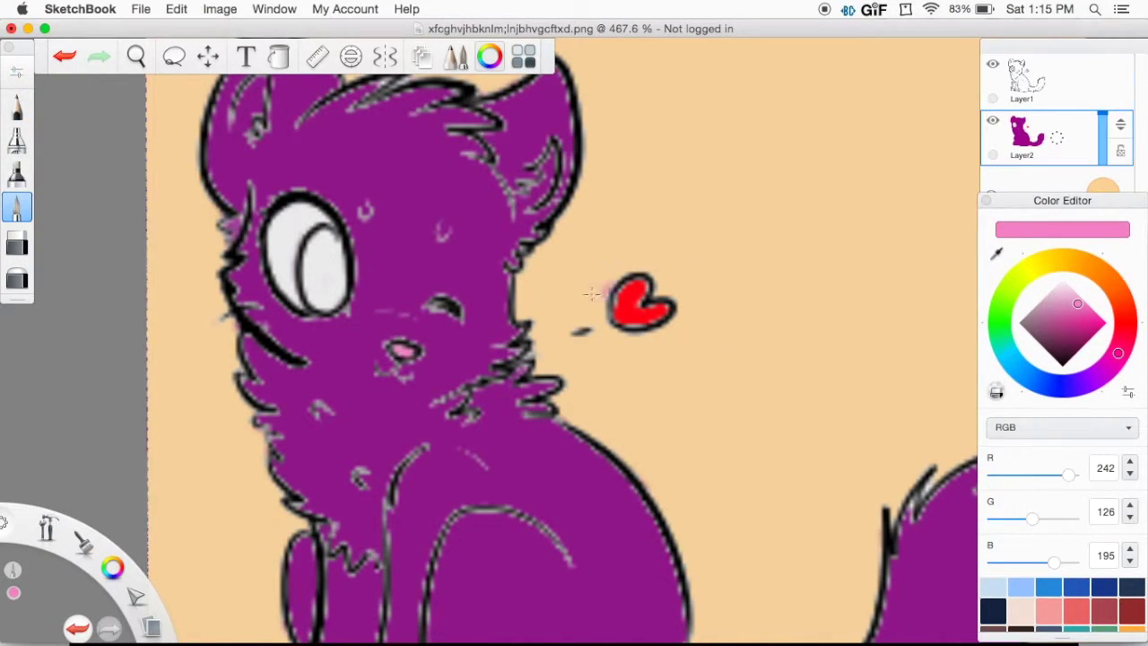
{"action": "scroll", "coordinate": [440, 356], "scroll_direction": "down", "scroll_amount": 2}
{"action": "left_click_drag", "start_coordinate": [379, 348], "coordinate": [400, 339]}
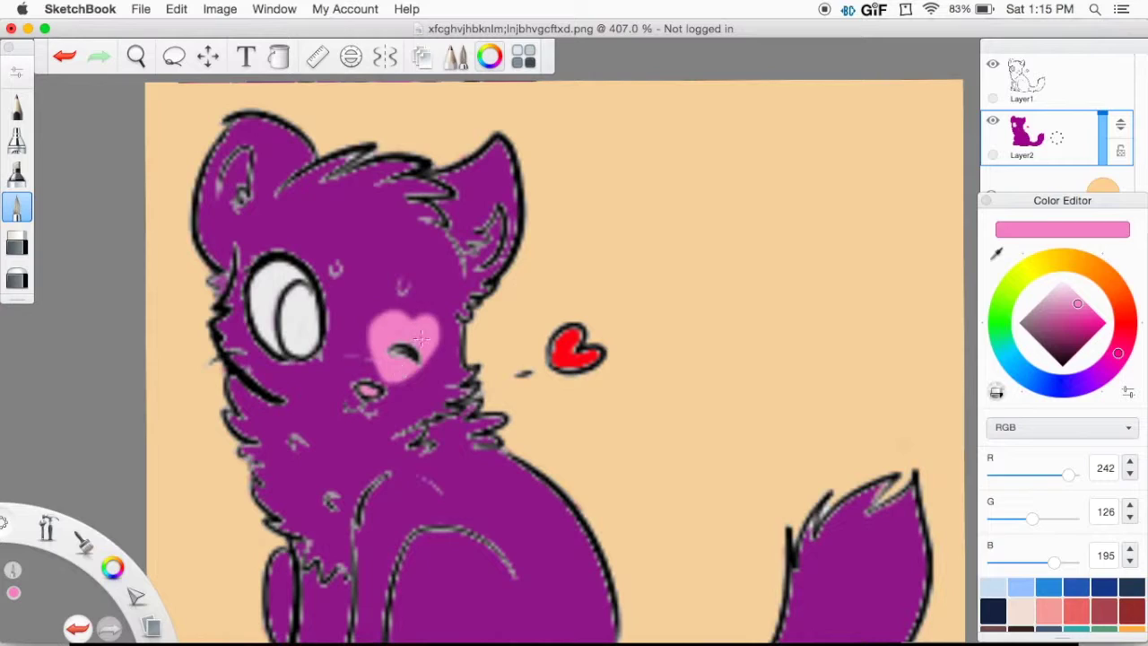
{"action": "key", "text": "super+z"}
Step: Paint the insides of both ears in a lighter purple (RGB 195, 34, 190)
{"action": "left_click", "coordinate": [488, 197]}
{"action": "left_click_drag", "start_coordinate": [1079, 341], "coordinate": [1077, 327]}
{"action": "left_click_drag", "start_coordinate": [499, 220], "coordinate": [485, 254]}
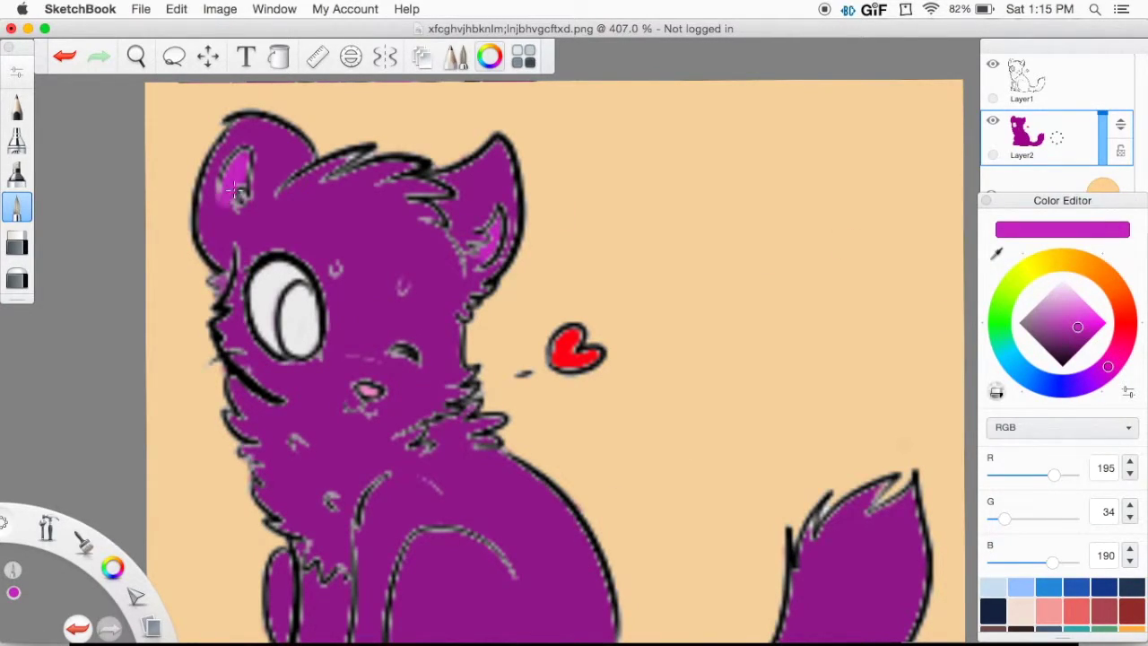
Step: Paint a magenta (RGB 218, 11, 211) heart around the winking eye and matching markings on the front paws with a smaller brush
{"action": "mouse_move", "coordinate": [418, 317]}
{"action": "left_mouse_down"}
{"action": "mouse_move", "coordinate": [378, 335]}
{"action": "mouse_move", "coordinate": [374, 354]}
{"action": "mouse_move", "coordinate": [441, 334]}
{"action": "mouse_move", "coordinate": [400, 388]}
{"action": "left_mouse_up"}
{"action": "key", "text": "super+z"}
{"action": "mouse_move", "coordinate": [416, 335]}
{"action": "left_mouse_down"}
{"action": "mouse_move", "coordinate": [442, 334]}
{"action": "mouse_move", "coordinate": [402, 352]}
{"action": "left_mouse_up"}
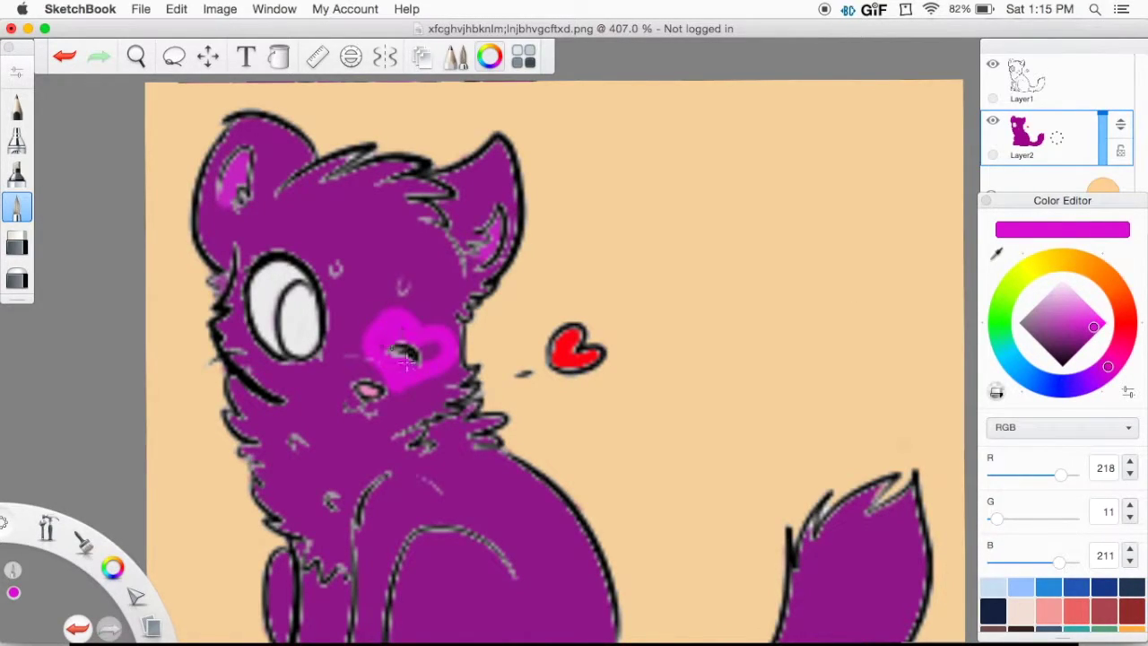
{"action": "key", "text": "super+z"}
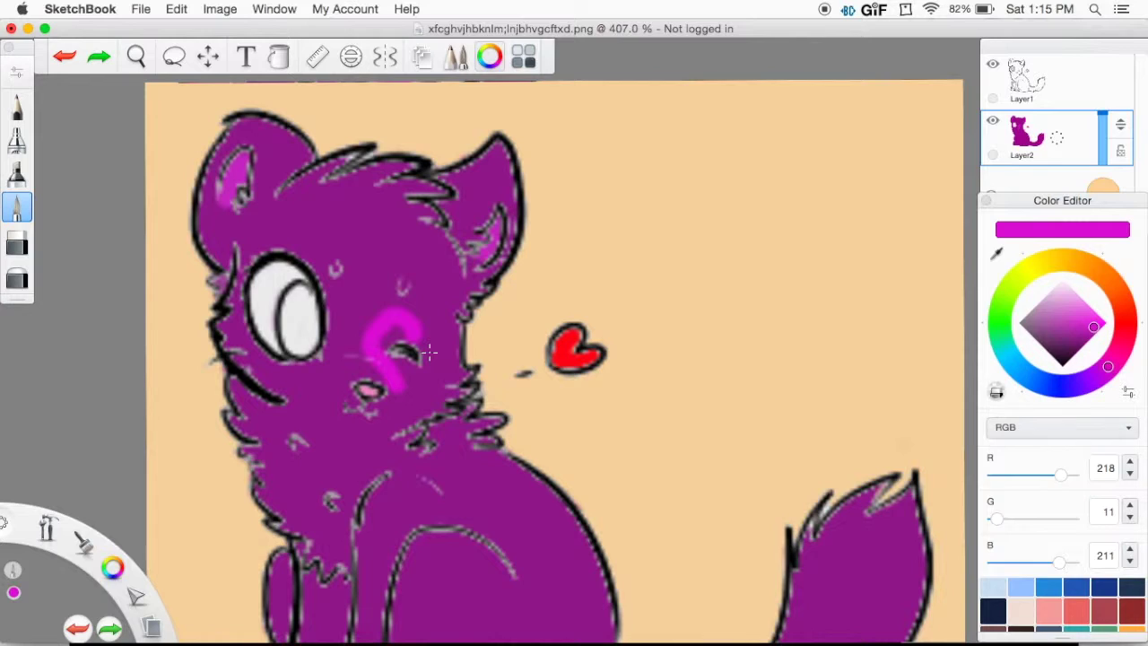
{"action": "key", "text": "super+z"}
{"action": "scroll", "coordinate": [433, 341], "scroll_direction": "left", "scroll_amount": 2}
{"action": "left_click", "coordinate": [18, 74]}
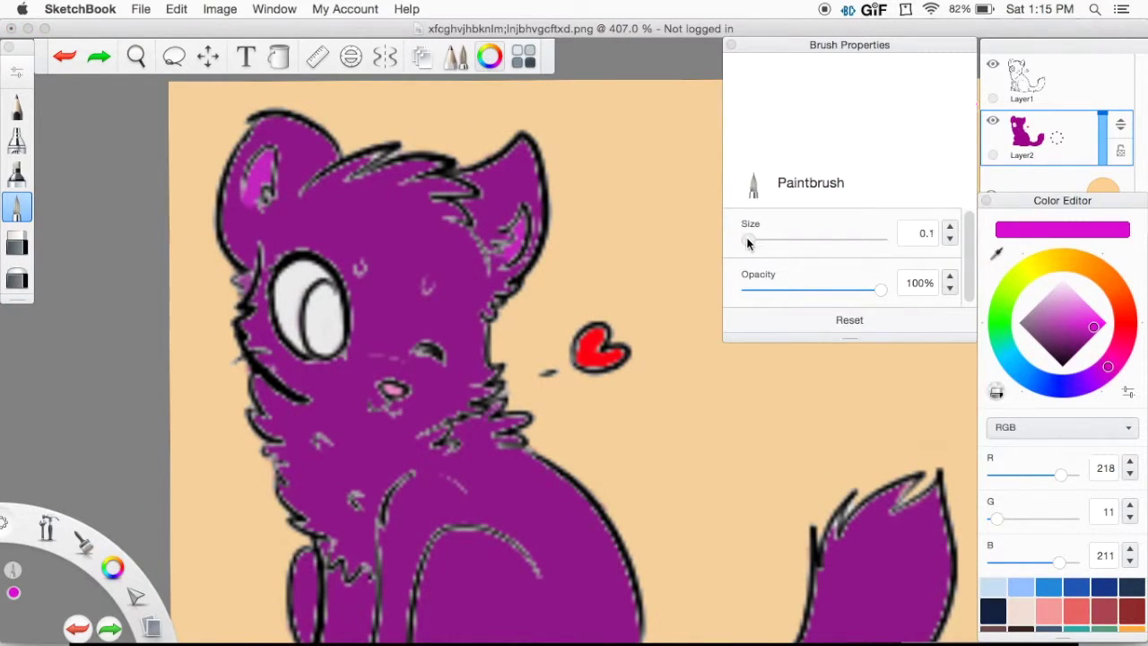
{"action": "key", "text": "super+z"}
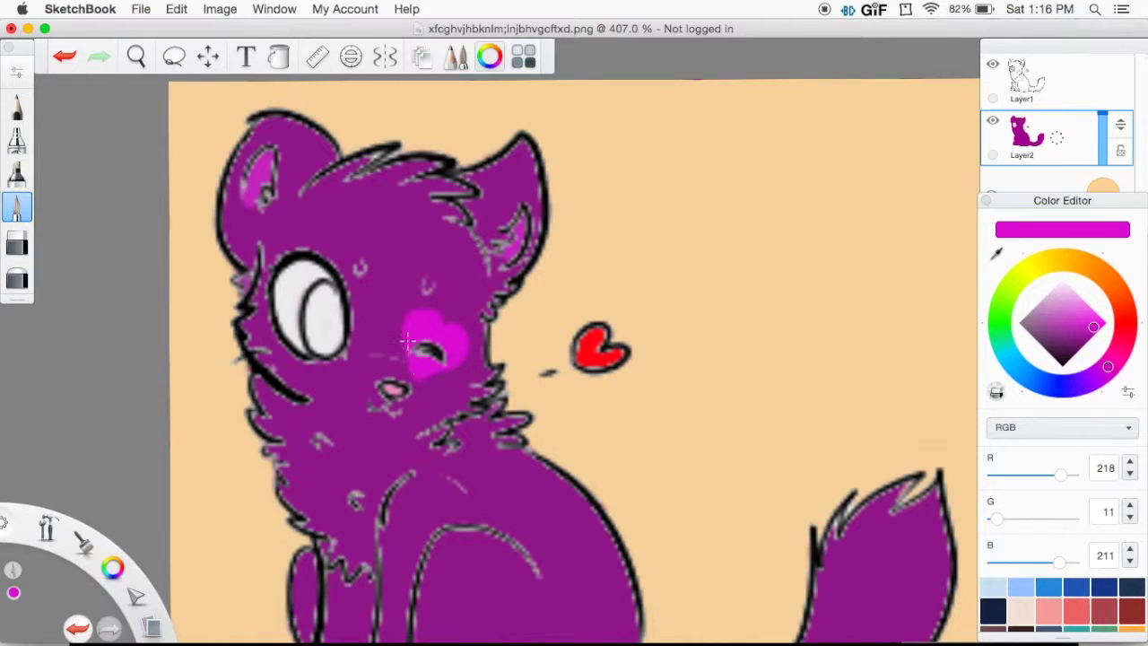
{"action": "scroll", "coordinate": [426, 357], "scroll_direction": "down", "scroll_amount": 5}
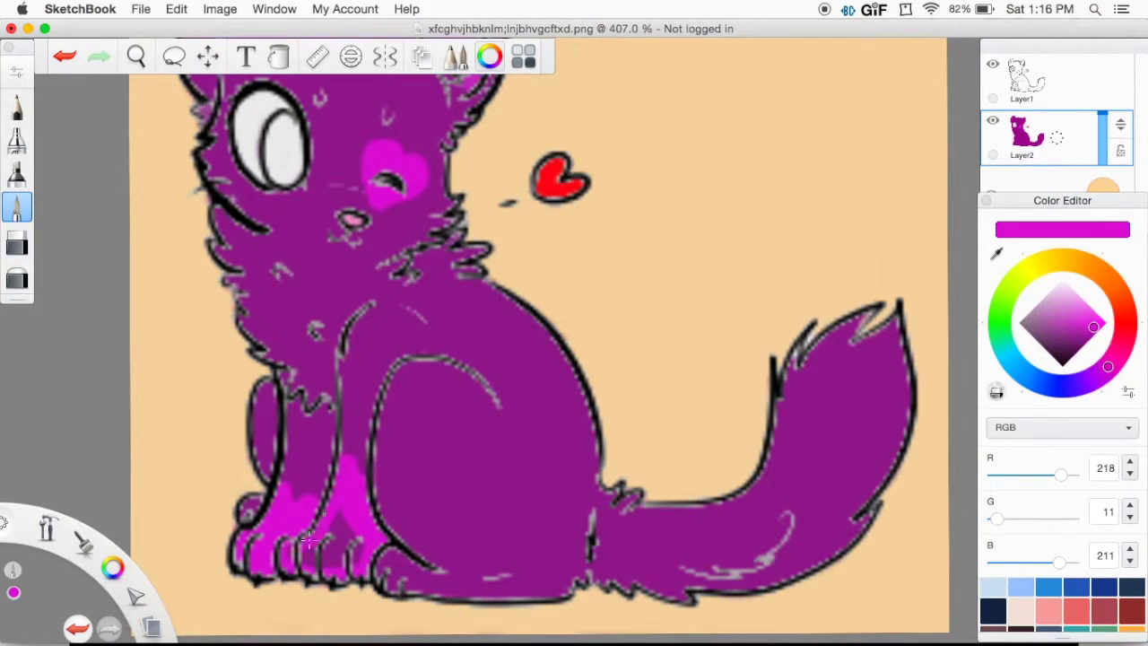
{"action": "scroll", "coordinate": [346, 463], "scroll_direction": "down", "scroll_amount": 3}
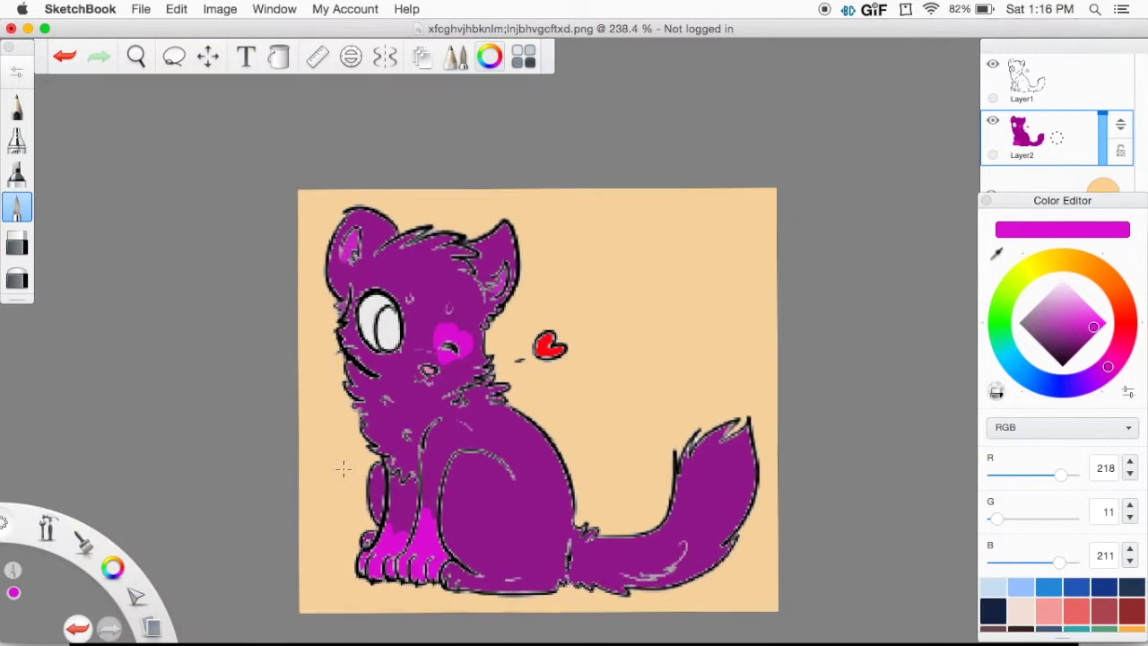
Step: Paint the iris blue, with a dark upper band (RGB 19, 105, 133) and a light lower band (RGB 42, 178, 224)
{"action": "scroll", "coordinate": [345, 462], "scroll_direction": "up", "scroll_amount": 6}
{"action": "left_click", "coordinate": [1011, 361]}
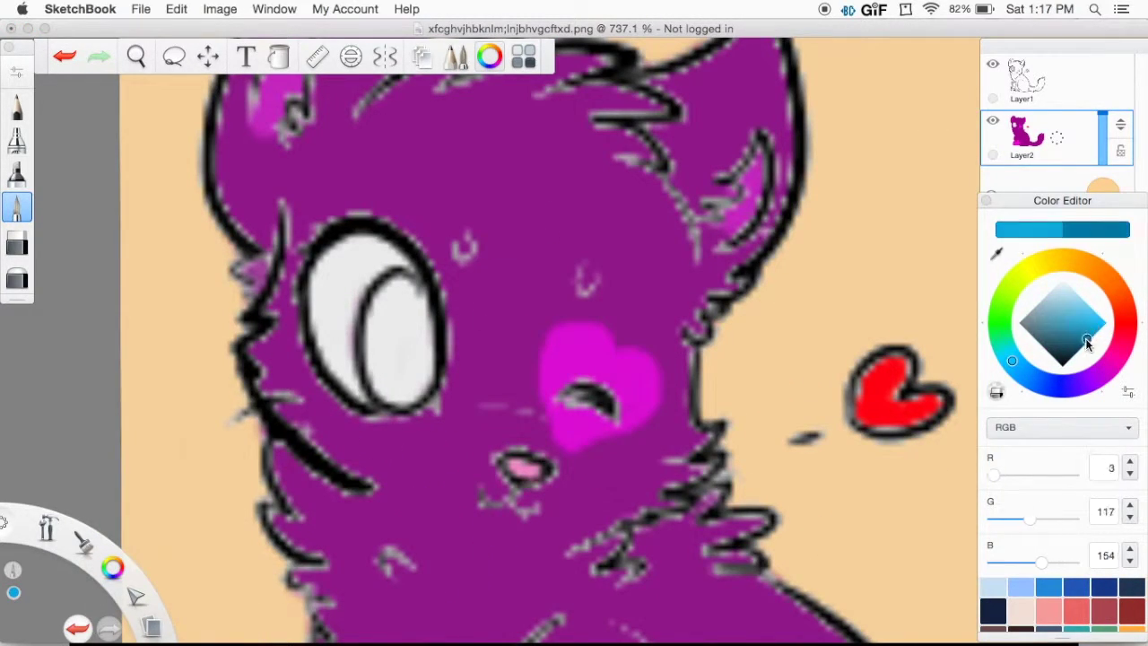
{"action": "left_click", "coordinate": [1085, 331]}
{"action": "mouse_move", "coordinate": [405, 285]}
{"action": "left_mouse_down"}
{"action": "mouse_move", "coordinate": [373, 367]}
{"action": "mouse_move", "coordinate": [399, 289]}
{"action": "mouse_move", "coordinate": [424, 340]}
{"action": "mouse_move", "coordinate": [376, 385]}
{"action": "mouse_move", "coordinate": [418, 384]}
{"action": "mouse_move", "coordinate": [390, 365]}
{"action": "mouse_move", "coordinate": [410, 390]}
{"action": "left_mouse_up"}
{"action": "left_click", "coordinate": [1075, 339]}
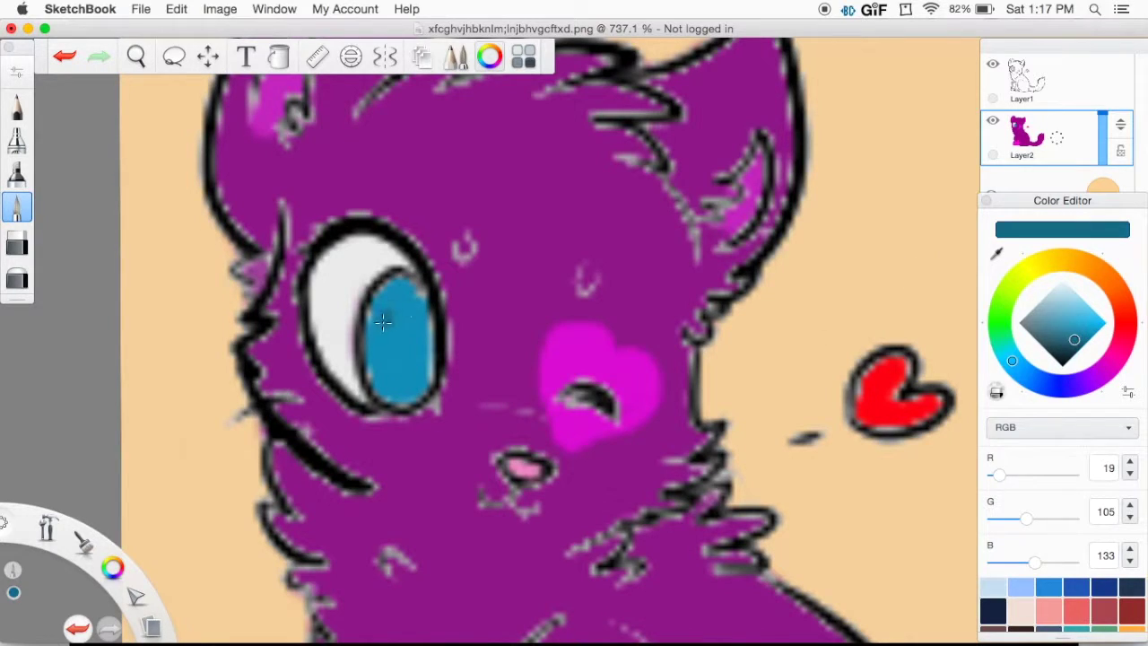
{"action": "left_click_drag", "start_coordinate": [384, 319], "coordinate": [394, 327]}
{"action": "left_click", "coordinate": [1080, 334]}
{"action": "left_click", "coordinate": [1082, 320]}
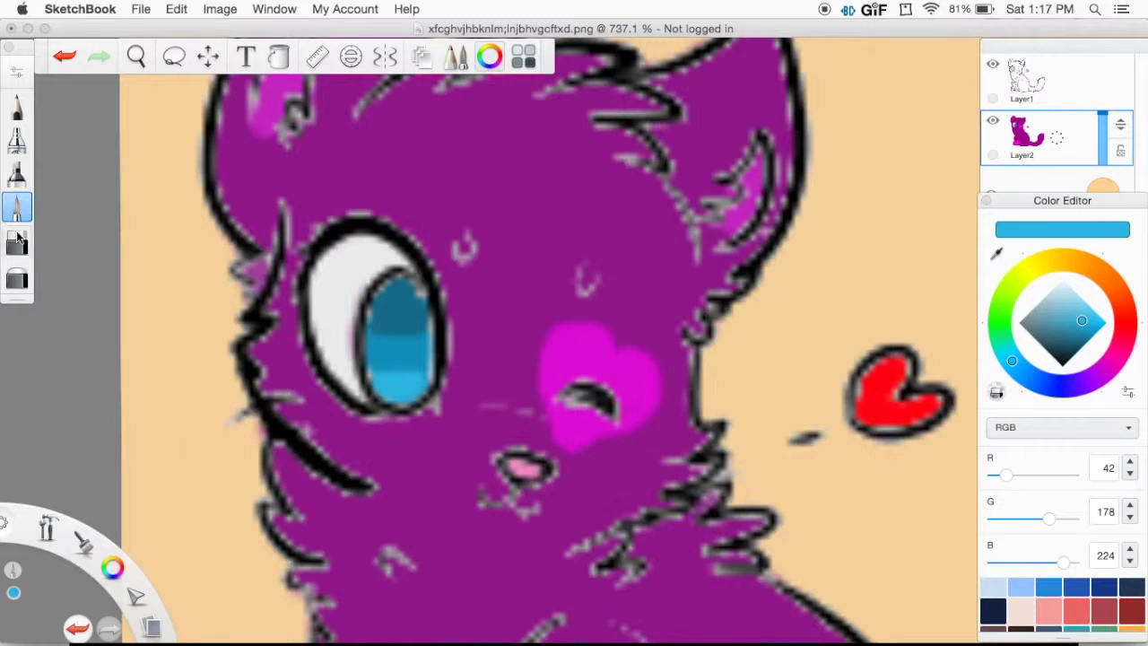
Step: Blend the iris's blue bands together using Blur at size 6.8 and strength 5.3
{"action": "scroll", "coordinate": [17, 235], "scroll_direction": "down", "scroll_amount": 5}
{"action": "double_click", "coordinate": [17, 238]}
{"action": "left_click_drag", "start_coordinate": [784, 291], "coordinate": [768, 289]}
{"action": "left_click_drag", "start_coordinate": [800, 238], "coordinate": [748, 241]}
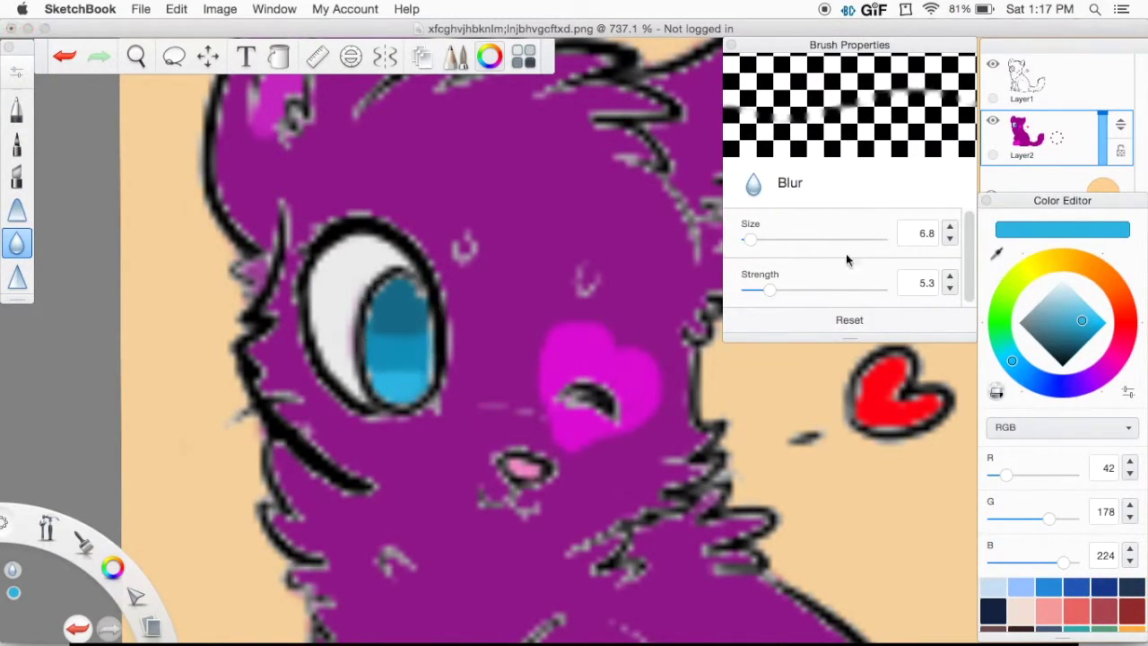
{"action": "left_click_drag", "start_coordinate": [403, 320], "coordinate": [403, 301]}
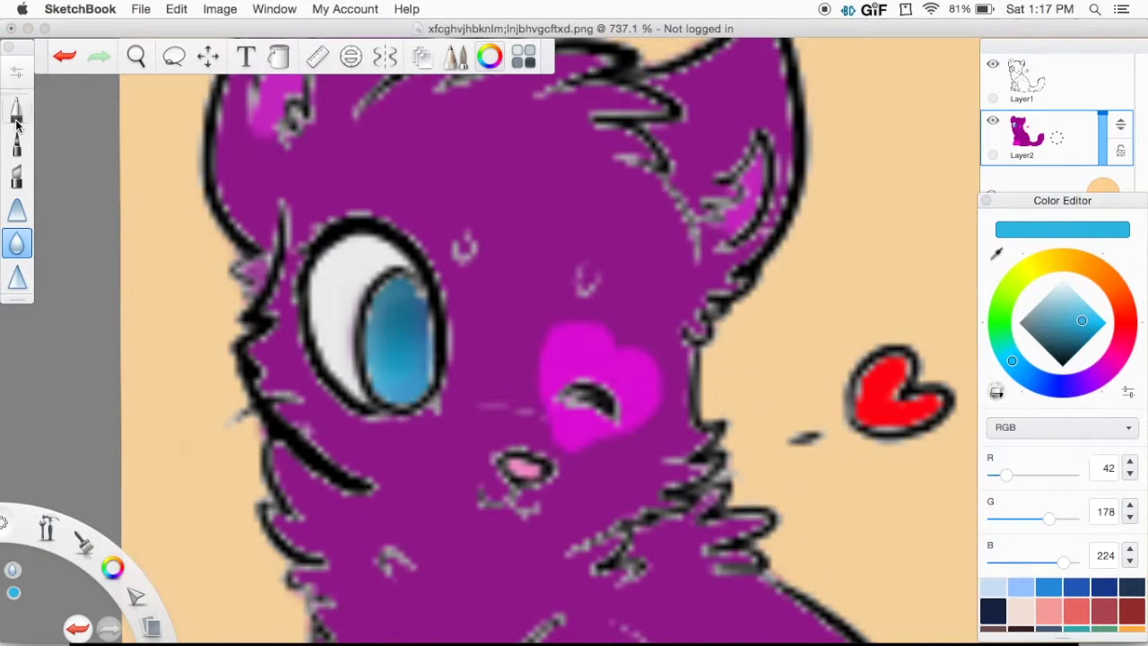
Step: Paint a black pupil in the blue iris on Layer2
{"action": "left_click", "coordinate": [17, 207]}
{"action": "left_click_drag", "start_coordinate": [1062, 360], "coordinate": [1065, 399]}
{"action": "mouse_move", "coordinate": [393, 321]}
{"action": "left_mouse_down"}
{"action": "mouse_move", "coordinate": [395, 369]}
{"action": "mouse_move", "coordinate": [389, 338]}
{"action": "left_mouse_up"}
{"action": "scroll", "coordinate": [397, 338], "scroll_direction": "down", "scroll_amount": 2}
{"action": "scroll", "coordinate": [397, 338], "scroll_direction": "up", "scroll_amount": 2}
{"action": "scroll", "coordinate": [17, 208], "scroll_direction": "down", "scroll_amount": 5}
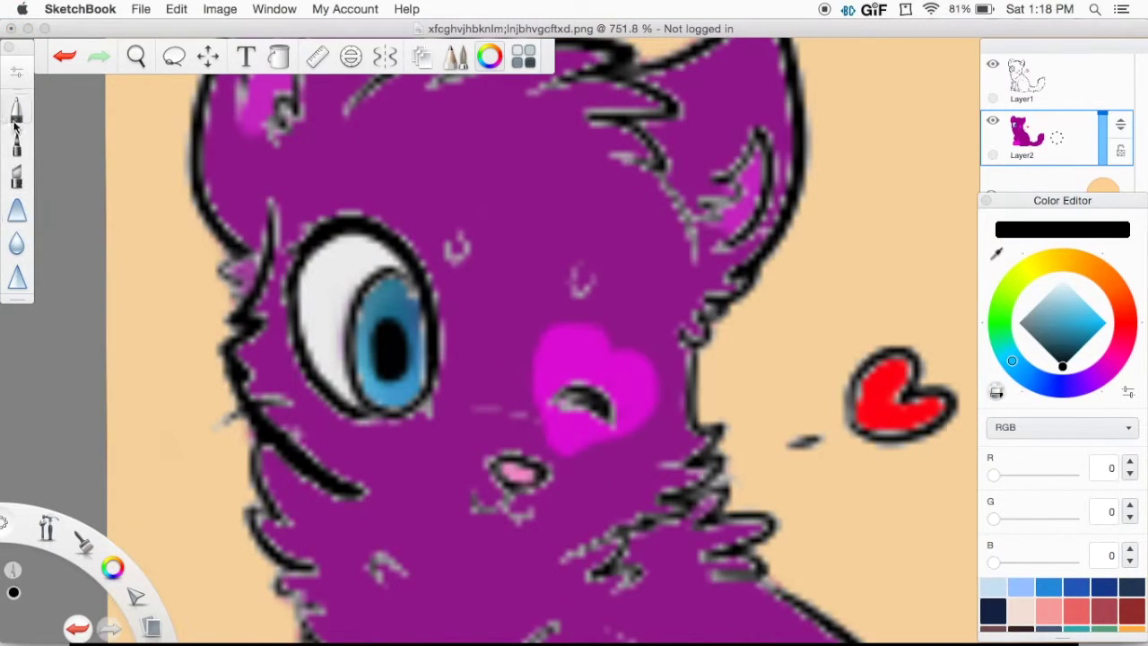
Step: Try light grey (RGB 235, 235, 235) blurred highlights on the lower iris, and undo back to the plain blue iris
{"action": "left_click", "coordinate": [18, 108]}
{"action": "left_click_drag", "start_coordinate": [1065, 296], "coordinate": [1078, 251]}
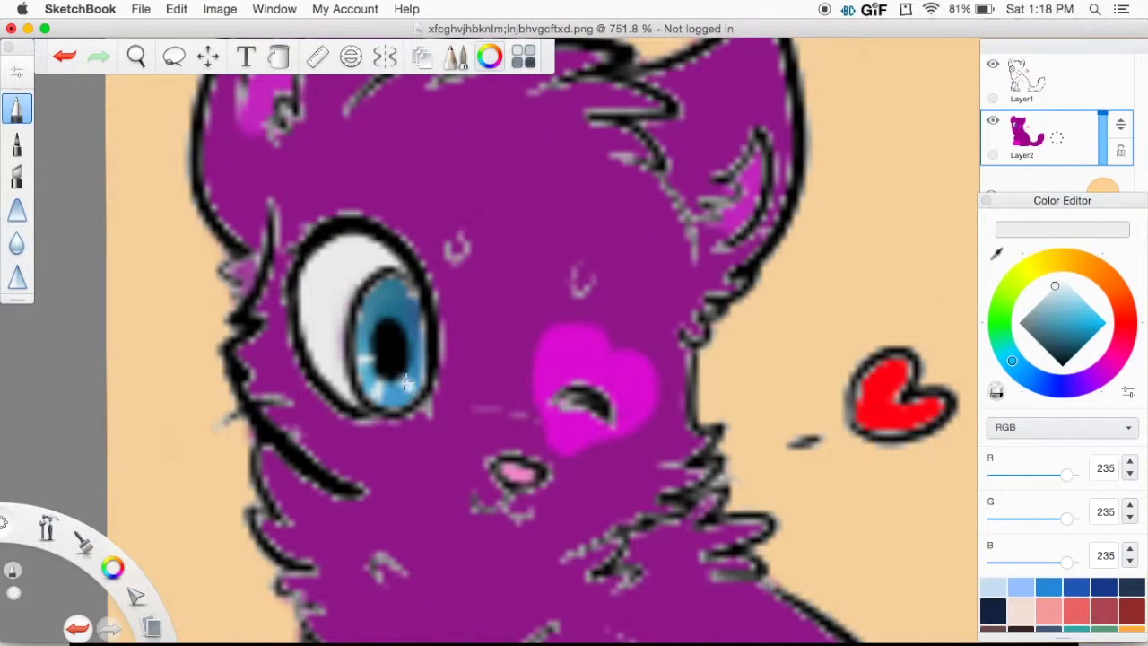
{"action": "left_click", "coordinate": [17, 242]}
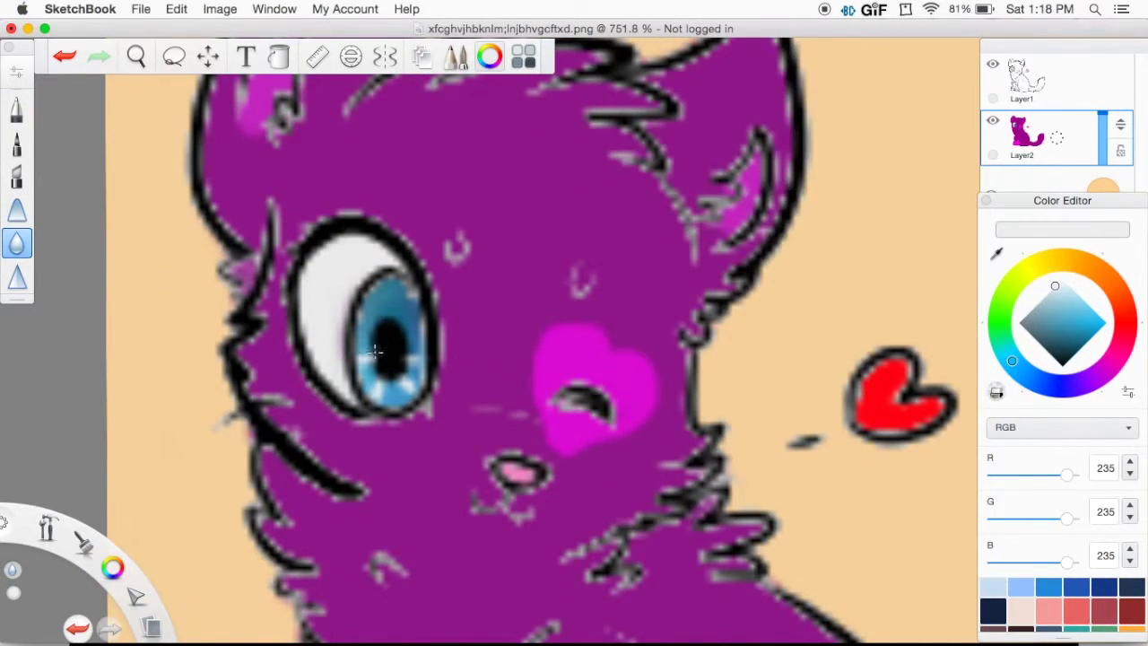
{"action": "key", "text": "super+z"}
{"action": "key", "text": "super+z"}
{"action": "key", "text": "super+z"}
{"action": "key", "text": "super+z"}
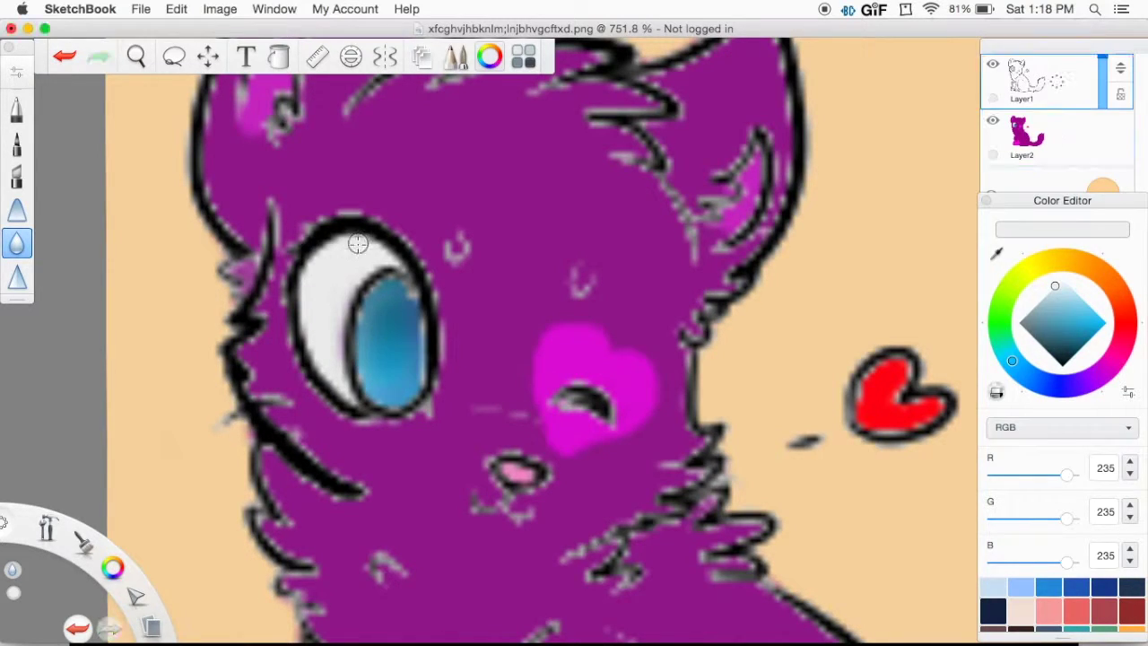
Step: Paint a black oval pupil in the iris on Layer1
{"action": "left_click", "coordinate": [1062, 366]}
{"action": "left_click", "coordinate": [17, 206]}
{"action": "left_click_drag", "start_coordinate": [387, 320], "coordinate": [389, 375]}
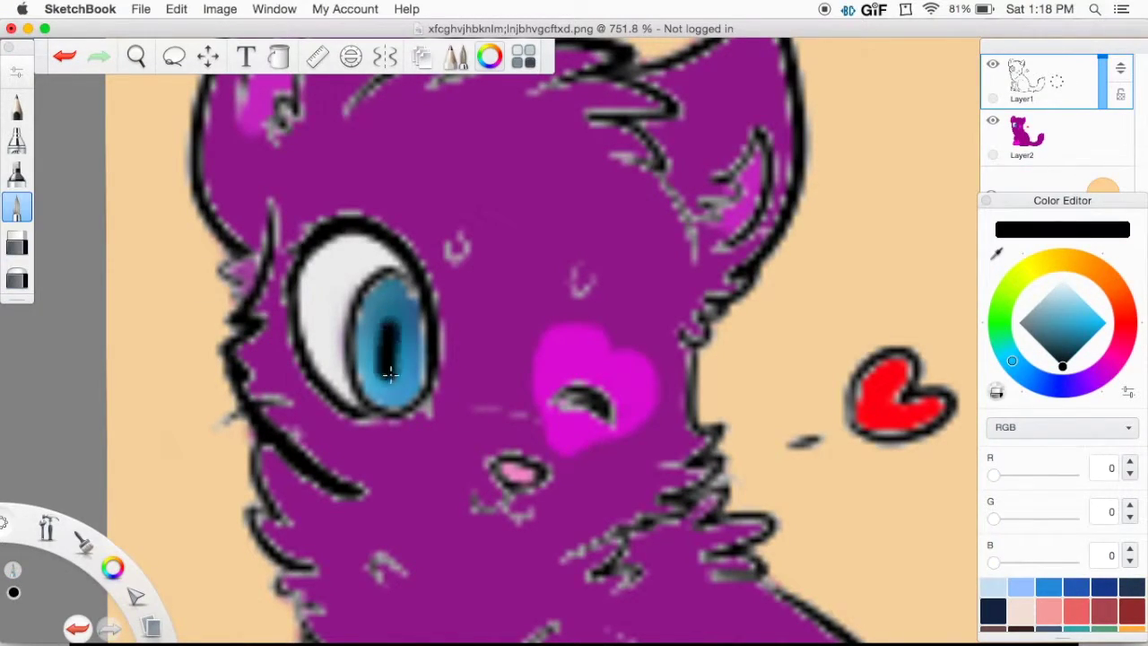
Step: Add light grey (RGB 235, 235, 235) highlights around the lower part of the iris on Layer2
{"action": "left_click", "coordinate": [1016, 152]}
{"action": "scroll", "coordinate": [18, 224], "scroll_direction": "down", "scroll_amount": 5}
{"action": "left_click", "coordinate": [17, 109]}
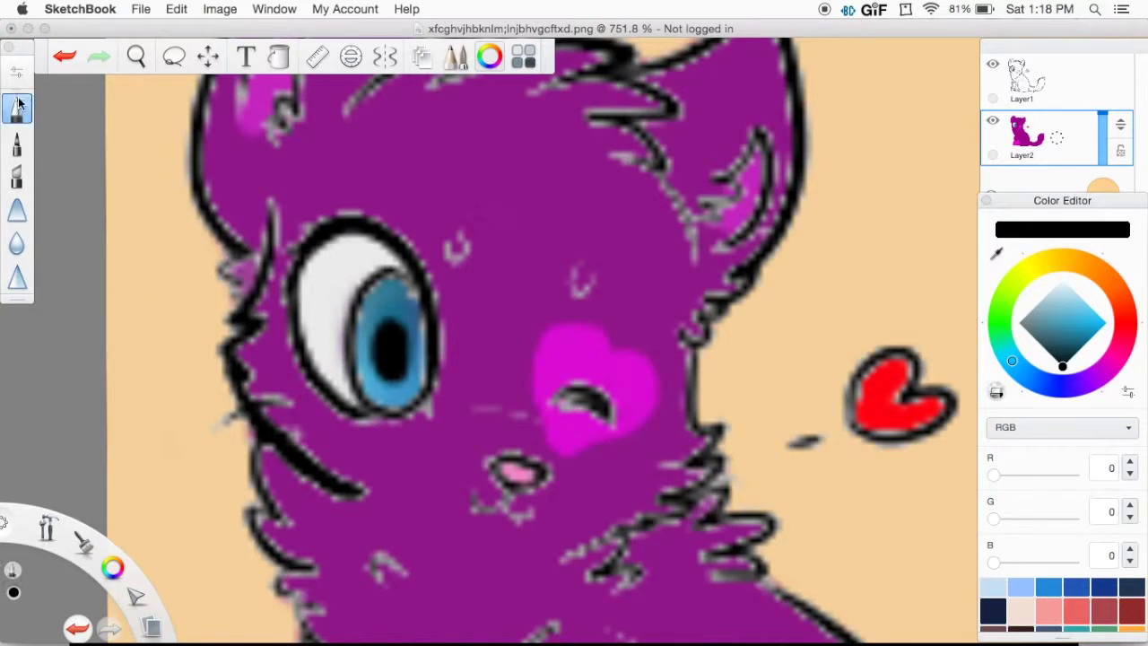
{"action": "left_click", "coordinate": [1056, 286]}
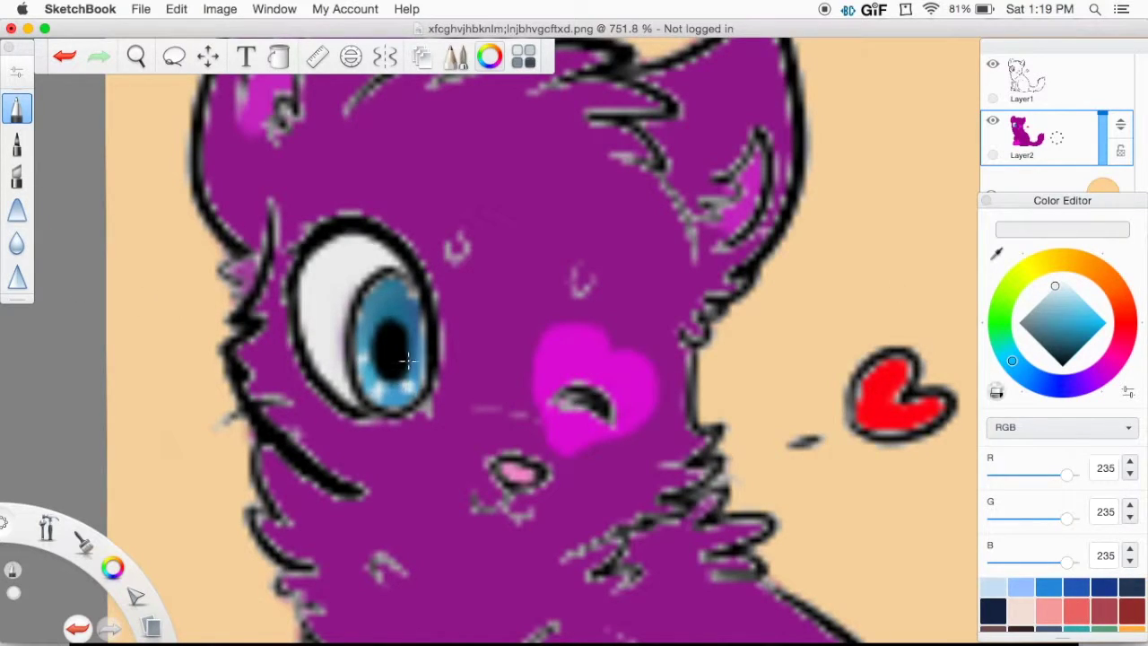
Step: Reduce the Blur tool's strength and size and soften the iris highlights
{"action": "left_click", "coordinate": [17, 243]}
{"action": "left_click", "coordinate": [17, 242]}
{"action": "left_click_drag", "start_coordinate": [770, 290], "coordinate": [759, 290]}
{"action": "left_click_drag", "start_coordinate": [795, 237], "coordinate": [748, 238]}
{"action": "left_click", "coordinate": [731, 45]}
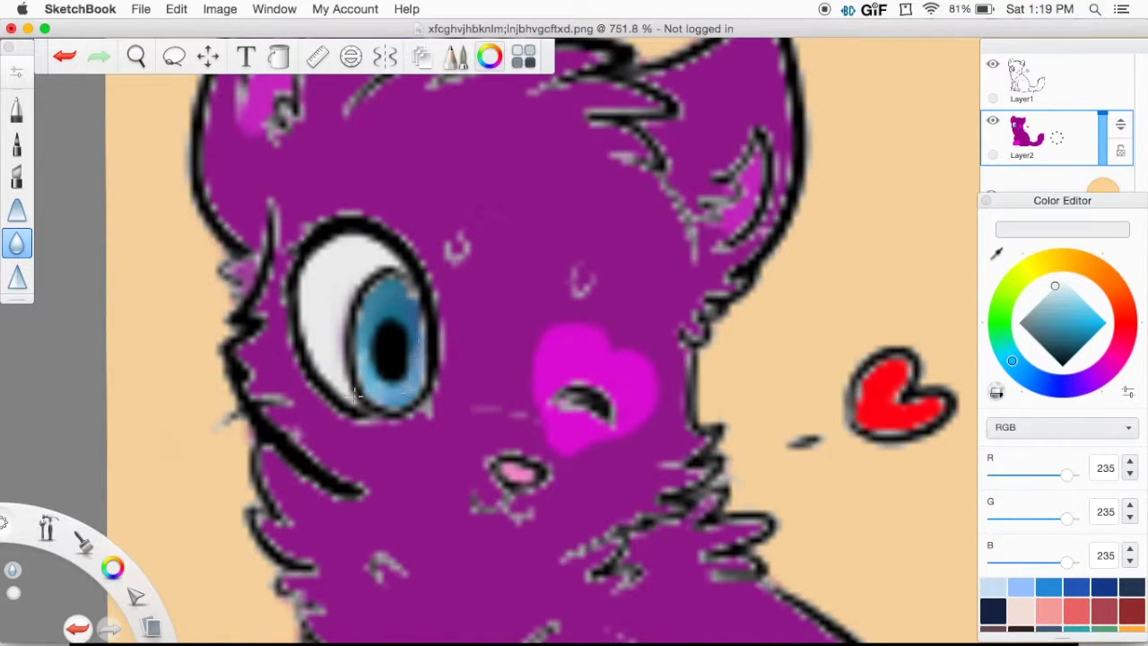
Step: Paint a white (RGB 255, 255, 255) shine spot on the open eye on Layer1
{"action": "scroll", "coordinate": [497, 352], "scroll_direction": "down", "scroll_amount": 5}
{"action": "left_click", "coordinate": [1010, 90]}
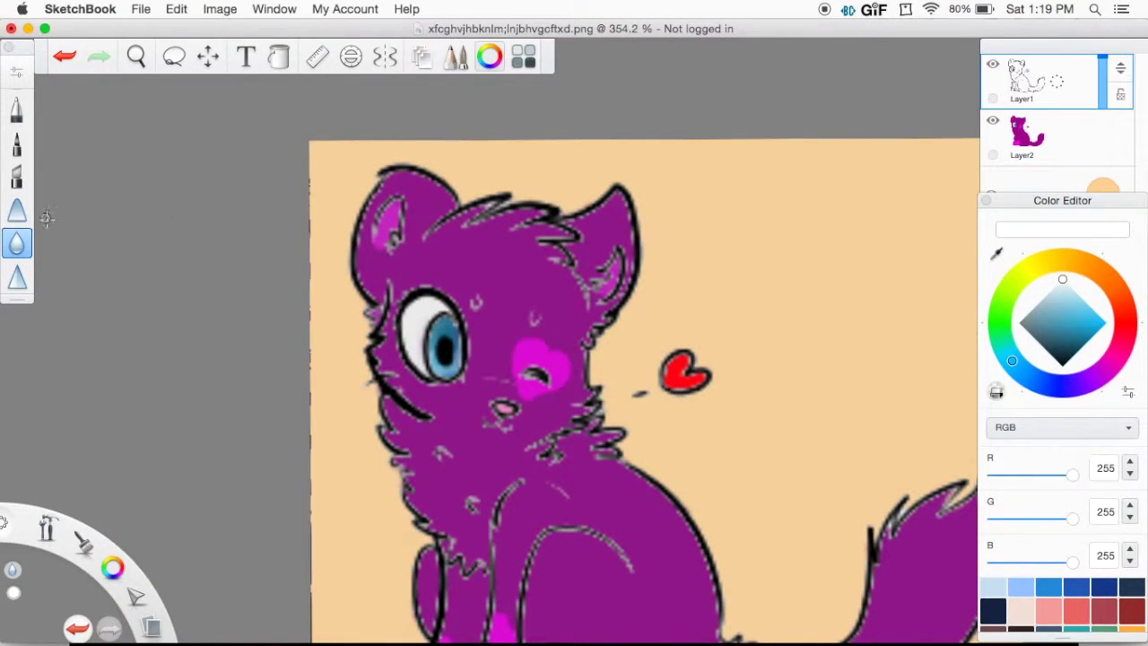
{"action": "left_click", "coordinate": [17, 178]}
{"action": "scroll", "coordinate": [7, 134], "scroll_direction": "up", "scroll_amount": 3}
{"action": "left_click", "coordinate": [17, 208]}
{"action": "scroll", "coordinate": [766, 469], "scroll_direction": "down", "scroll_amount": 5}
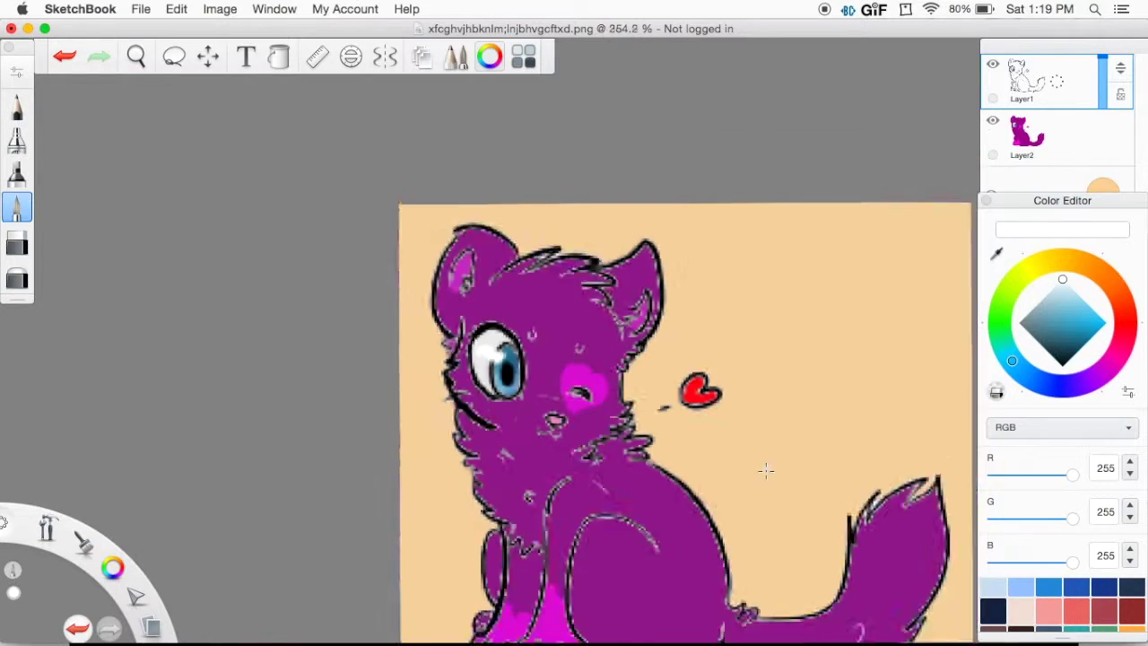
{"action": "scroll", "coordinate": [656, 384], "scroll_direction": "up", "scroll_amount": 3}
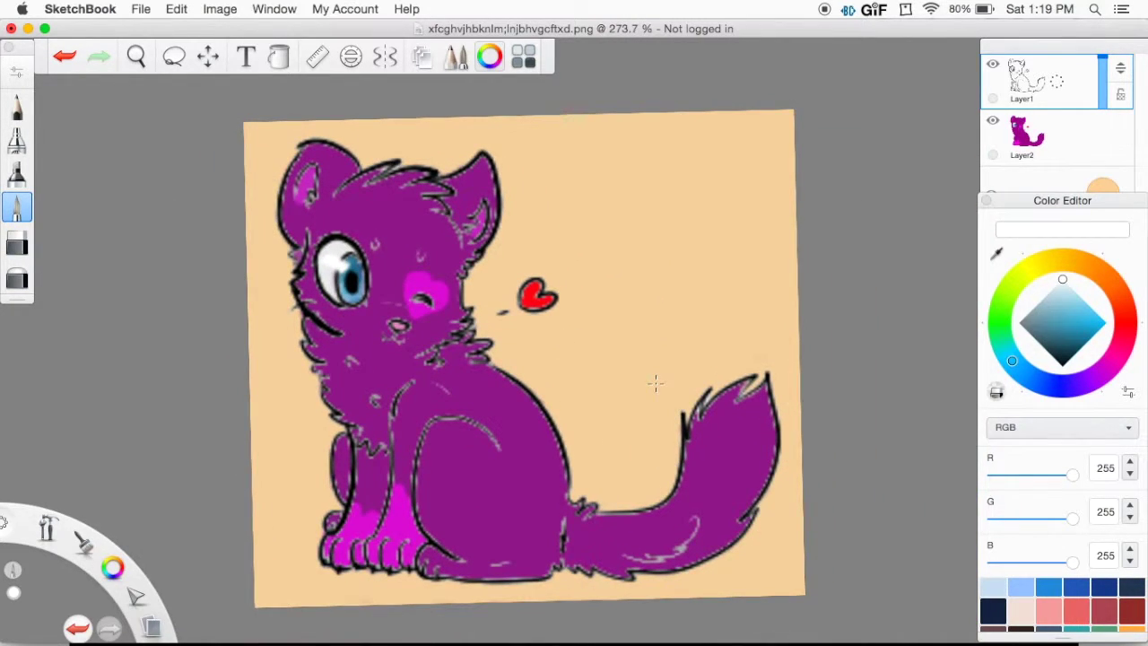
Step: Merge the cat's line art into Layer2 and hide it above a new empty layer
{"action": "mouse_move", "coordinate": [1060, 81]}
{"action": "left_mouse_down"}
{"action": "mouse_move", "coordinate": [1092, 116]}
{"action": "mouse_move", "coordinate": [1068, 82]}
{"action": "left_mouse_up"}
{"action": "mouse_move", "coordinate": [631, 219]}
{"action": "left_mouse_down"}
{"action": "mouse_move", "coordinate": [539, 376]}
{"action": "mouse_move", "coordinate": [620, 498]}
{"action": "left_mouse_up"}
{"action": "key", "text": "super+z"}
{"action": "left_click", "coordinate": [993, 64]}
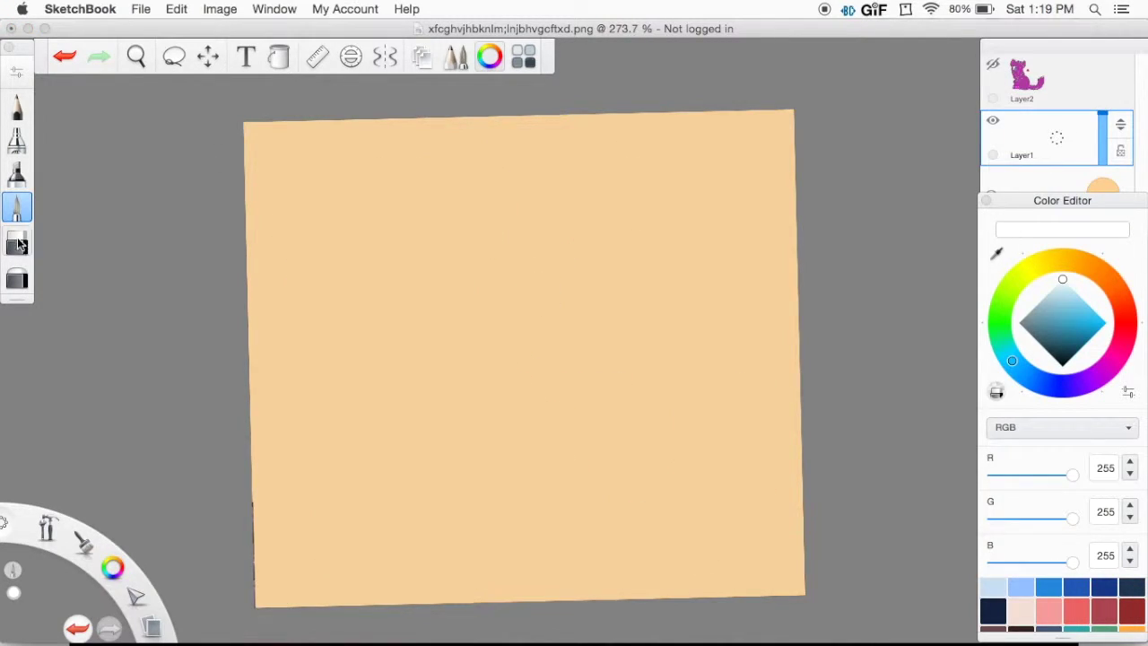
Step: Enlarge the flat slanted brush and set its color to teal (RGB 45, 164, 168)
{"action": "scroll", "coordinate": [17, 148], "scroll_direction": "down", "scroll_amount": 3}
{"action": "left_click", "coordinate": [20, 172]}
{"action": "left_click", "coordinate": [17, 73]}
{"action": "left_click_drag", "start_coordinate": [768, 240], "coordinate": [832, 240]}
{"action": "mouse_move", "coordinate": [590, 247]}
{"action": "left_mouse_down"}
{"action": "mouse_move", "coordinate": [433, 244]}
{"action": "mouse_move", "coordinate": [623, 120]}
{"action": "left_mouse_up"}
{"action": "key", "text": "super+z"}
{"action": "left_click", "coordinate": [731, 45]}
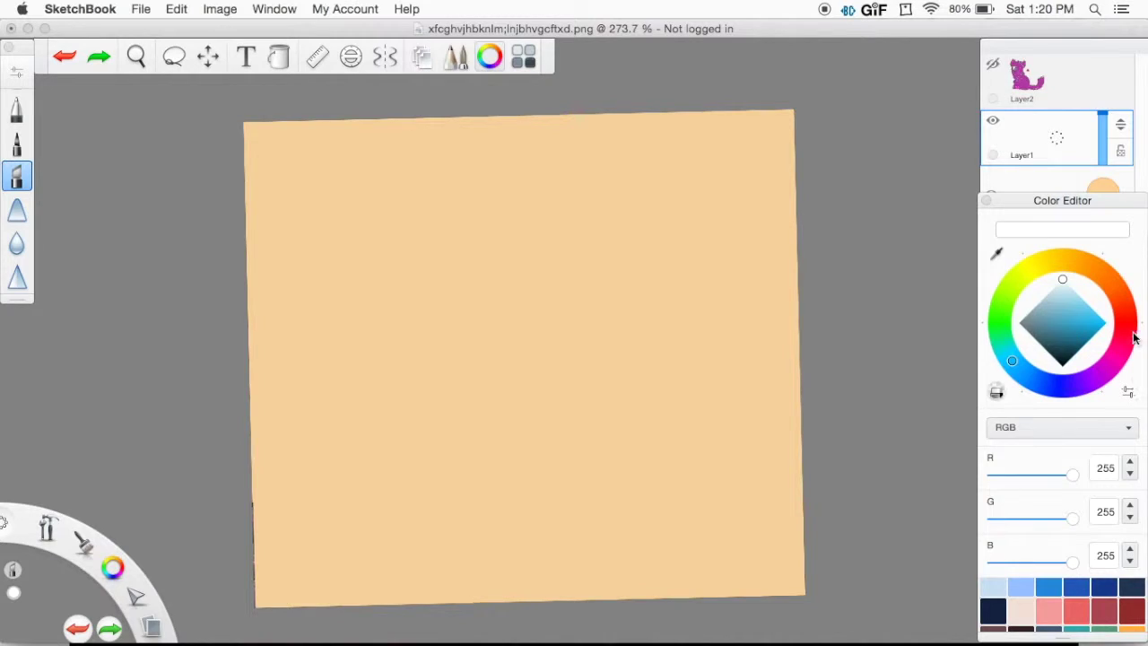
{"action": "scroll", "coordinate": [1059, 607], "scroll_direction": "down", "scroll_amount": 3}
{"action": "left_click", "coordinate": [1076, 592]}
Step: Try several teal ribbon strokes across the background, undoing each one
{"action": "left_click_drag", "start_coordinate": [478, 311], "coordinate": [477, 313]}
{"action": "key", "text": "super+z"}
{"action": "mouse_move", "coordinate": [366, 190]}
{"action": "left_mouse_down"}
{"action": "mouse_move", "coordinate": [317, 433]}
{"action": "mouse_move", "coordinate": [966, 287]}
{"action": "left_mouse_up"}
{"action": "key", "text": "super+z"}
{"action": "mouse_move", "coordinate": [320, 206]}
{"action": "left_mouse_down"}
{"action": "mouse_move", "coordinate": [651, 479]}
{"action": "mouse_move", "coordinate": [723, 299]}
{"action": "left_mouse_up"}
{"action": "mouse_move", "coordinate": [592, 245]}
{"action": "left_mouse_down"}
{"action": "mouse_move", "coordinate": [361, 313]}
{"action": "mouse_move", "coordinate": [269, 422]}
{"action": "left_mouse_up"}
{"action": "key", "text": "super+z"}
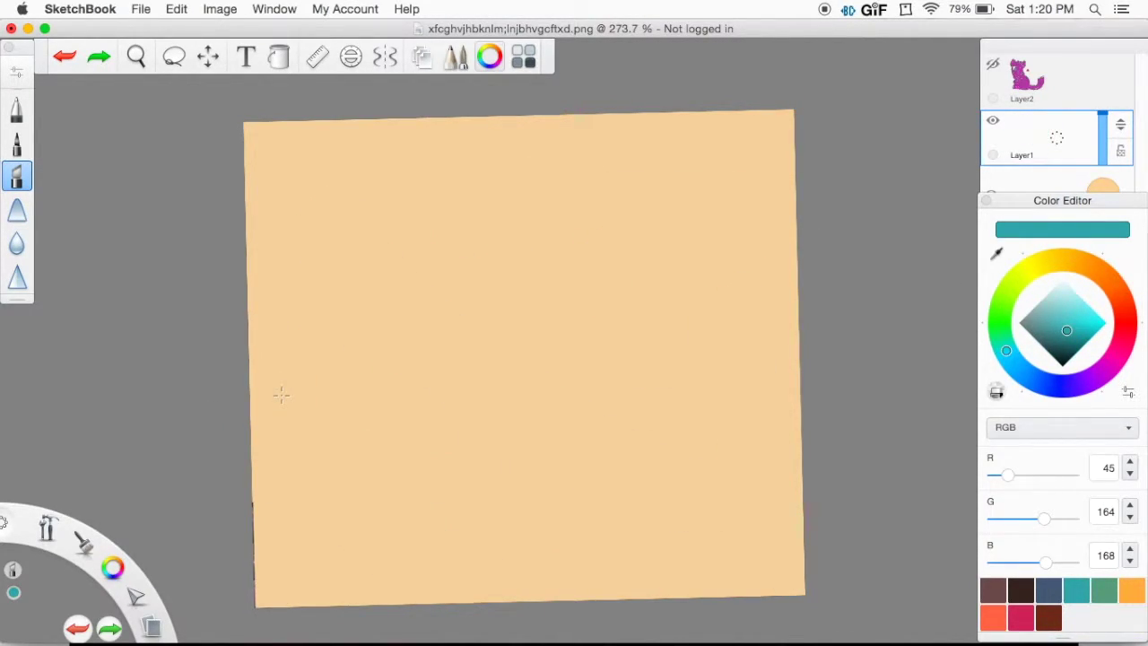
{"action": "left_click_drag", "start_coordinate": [479, 201], "coordinate": [682, 547]}
{"action": "key", "text": "super+z"}
Step: Paint a looping teal ribbon across the canvas on Layer1 and check it behind the cat
{"action": "mouse_move", "coordinate": [308, 197]}
{"action": "left_mouse_down"}
{"action": "mouse_move", "coordinate": [686, 229]}
{"action": "mouse_move", "coordinate": [404, 473]}
{"action": "mouse_move", "coordinate": [798, 515]}
{"action": "left_mouse_up"}
{"action": "left_click", "coordinate": [15, 243]}
{"action": "left_click", "coordinate": [15, 77]}
{"action": "left_click", "coordinate": [993, 65]}
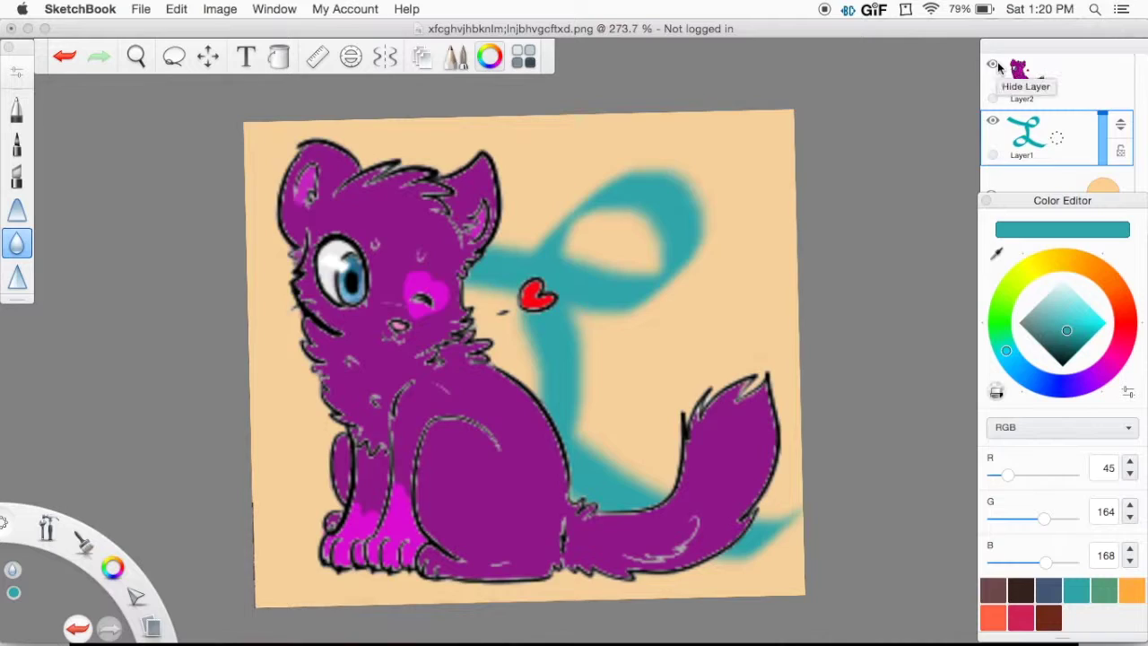
{"action": "left_click", "coordinate": [996, 67]}
Step: Add a layer beneath the teal ribbon and paint an offset blue (RGB 45, 69, 168) ribbon along its edges
{"action": "mouse_move", "coordinate": [1081, 143]}
{"action": "left_mouse_down"}
{"action": "mouse_move", "coordinate": [1139, 140]}
{"action": "mouse_move", "coordinate": [1120, 192]}
{"action": "left_mouse_up"}
{"action": "left_click", "coordinate": [16, 177]}
{"action": "mouse_move", "coordinate": [381, 357]}
{"action": "left_mouse_down"}
{"action": "mouse_move", "coordinate": [461, 197]}
{"action": "mouse_move", "coordinate": [675, 207]}
{"action": "mouse_move", "coordinate": [778, 166]}
{"action": "left_mouse_up"}
{"action": "key", "text": "super+z"}
{"action": "left_click", "coordinate": [1053, 385]}
{"action": "key", "text": "super+z"}
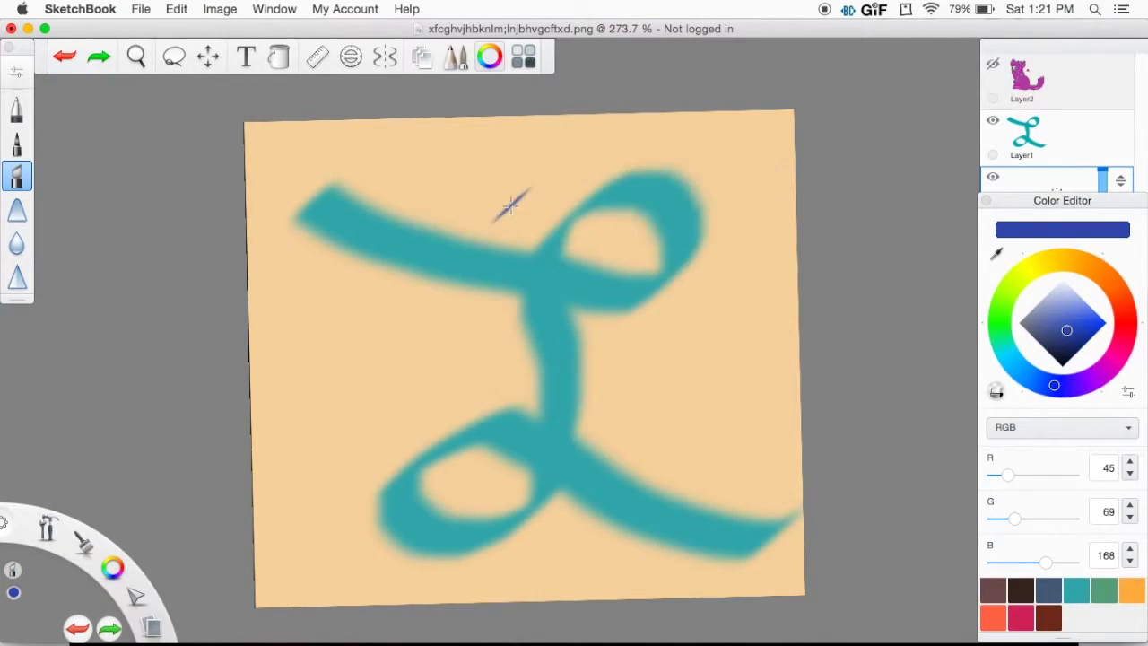
{"action": "mouse_move", "coordinate": [348, 202]}
{"action": "left_mouse_down"}
{"action": "mouse_move", "coordinate": [628, 166]}
{"action": "mouse_move", "coordinate": [422, 561]}
{"action": "mouse_move", "coordinate": [762, 547]}
{"action": "mouse_move", "coordinate": [799, 529]}
{"action": "left_mouse_up"}
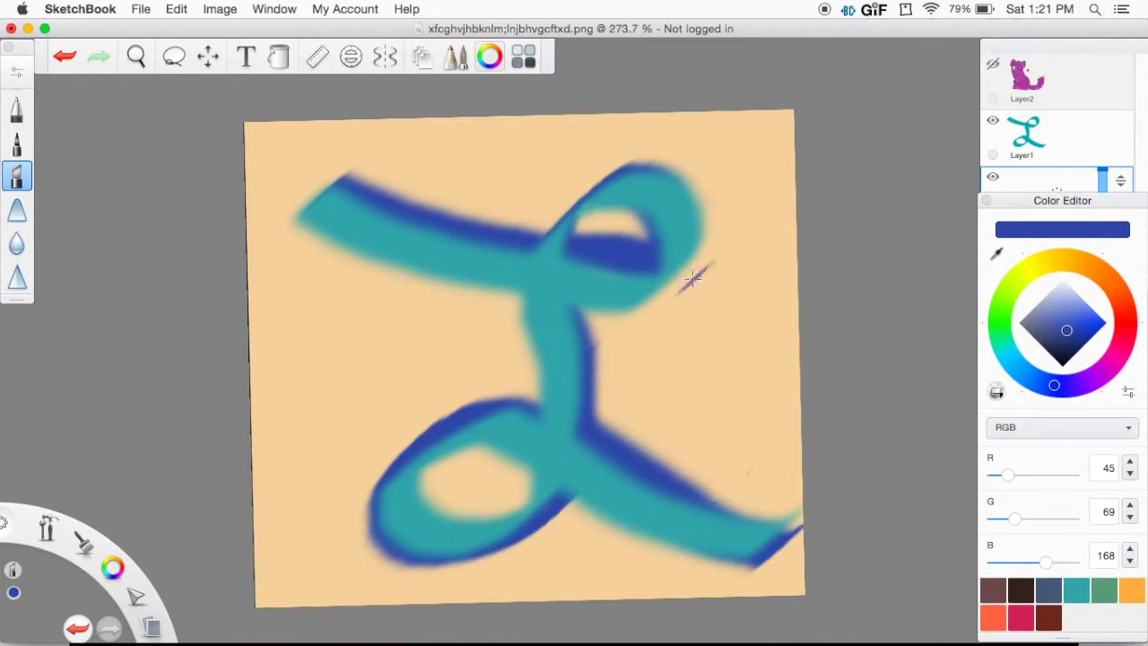
{"action": "left_click_drag", "start_coordinate": [636, 191], "coordinate": [668, 285]}
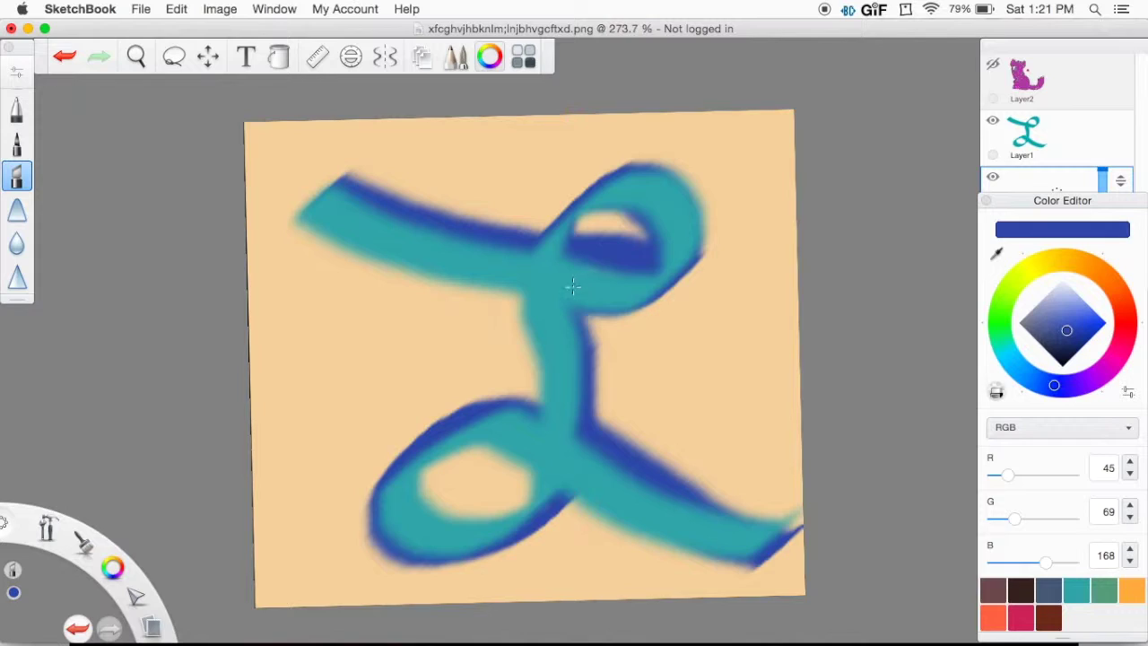
Step: Show the cat layer again and merge all the artwork layers into one
{"action": "left_click", "coordinate": [16, 242]}
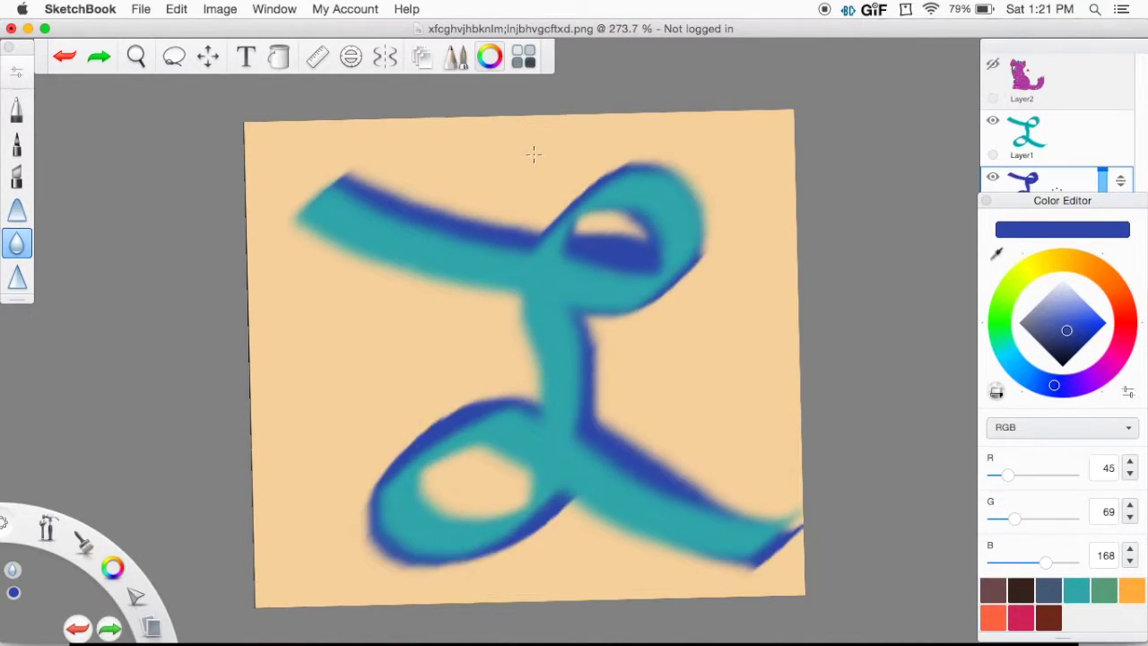
{"action": "left_click", "coordinate": [992, 64]}
{"action": "left_click_drag", "start_coordinate": [1057, 80], "coordinate": [1095, 106]}
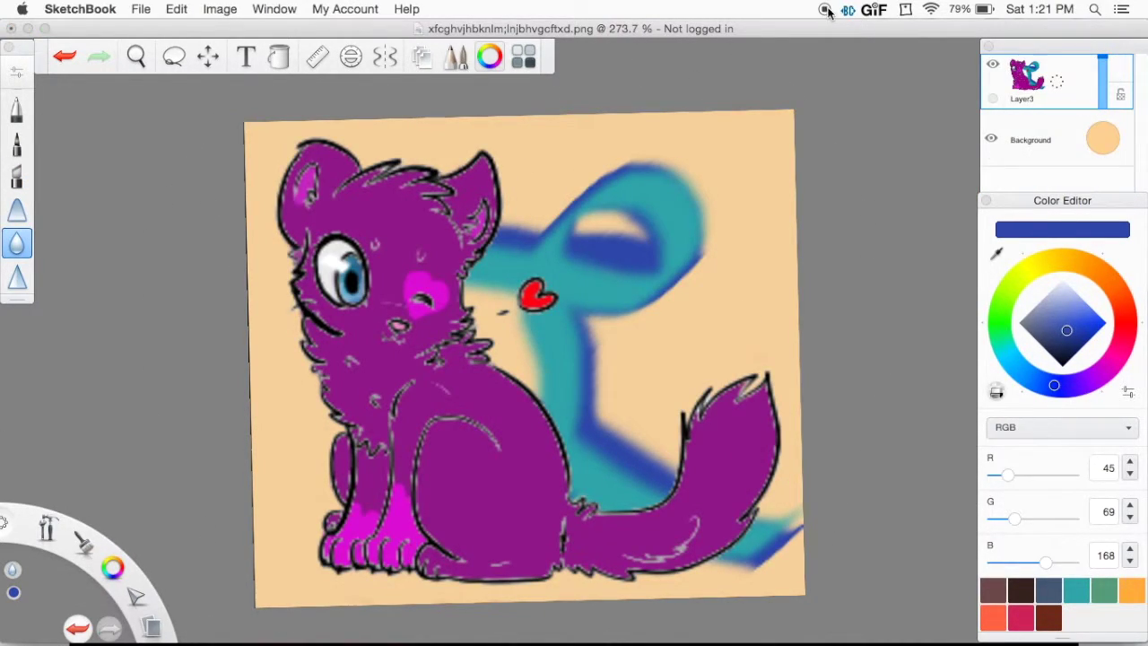